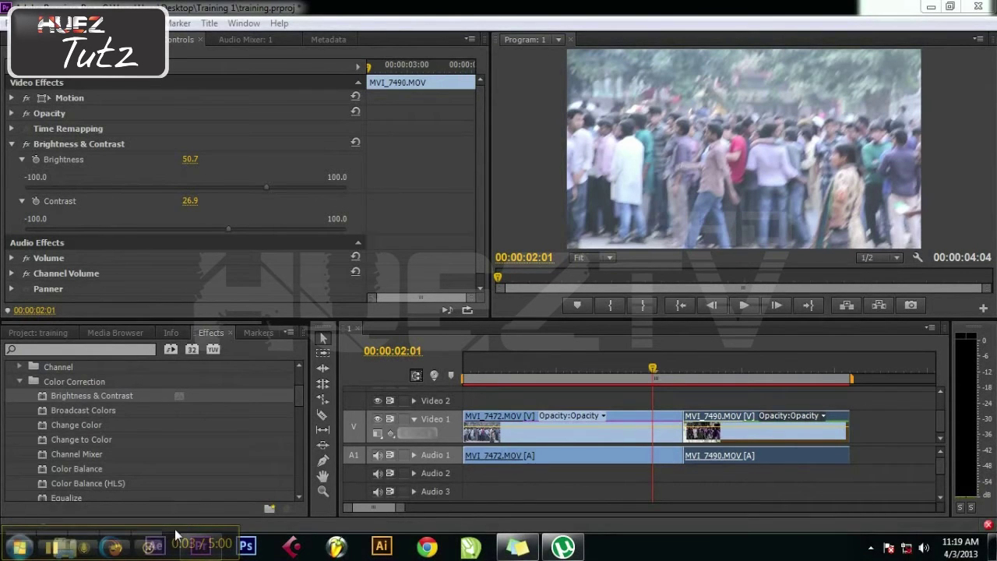
Move the playhead to 00:00:02:04, near the end of clip MVI_7472
mouse_move(171, 506)
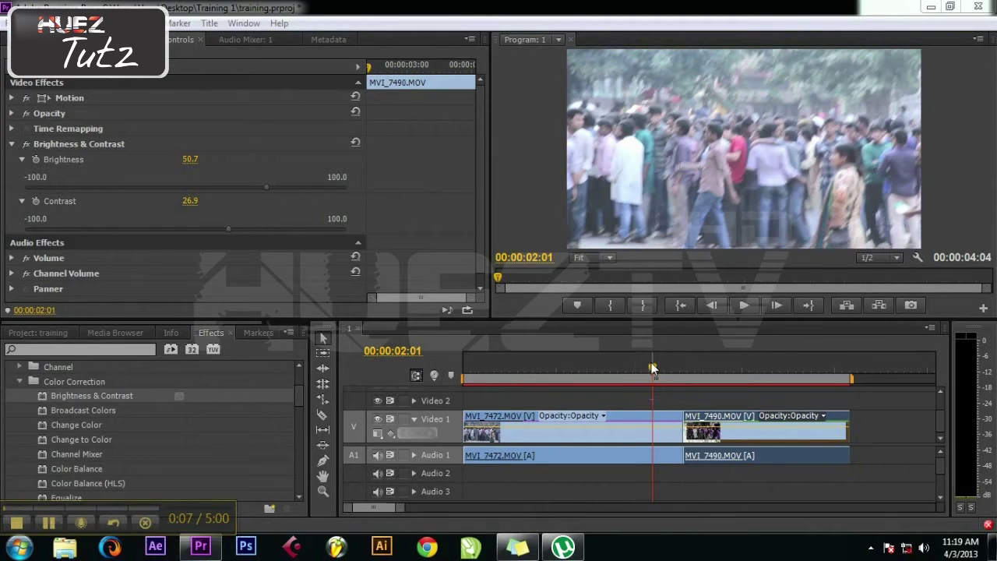
left_click(663, 363)
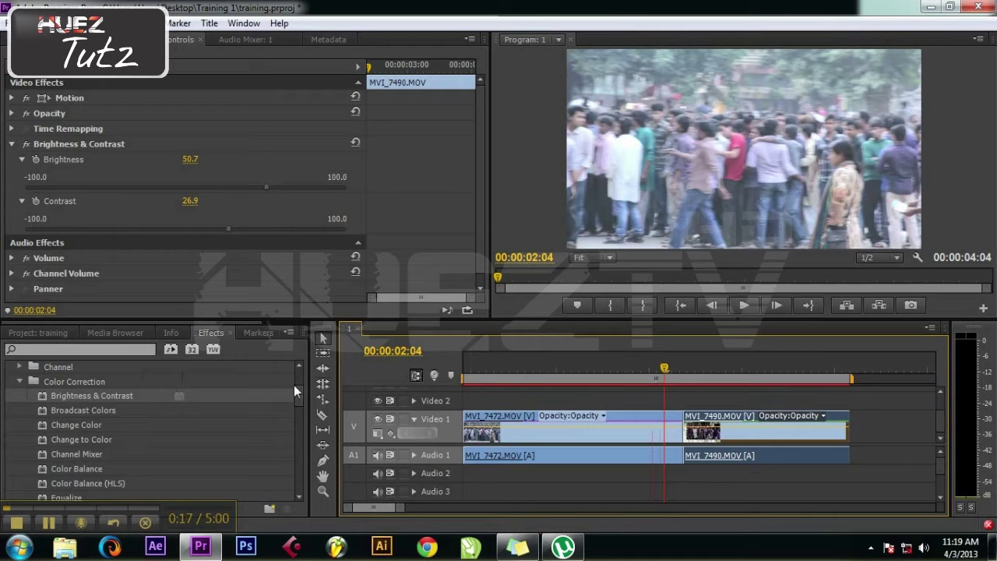
Apply Color Correction's Channel Mixer to MVI_7472 and expand its default settings in Effect Controls
left_click_drag(300, 397, 297, 402)
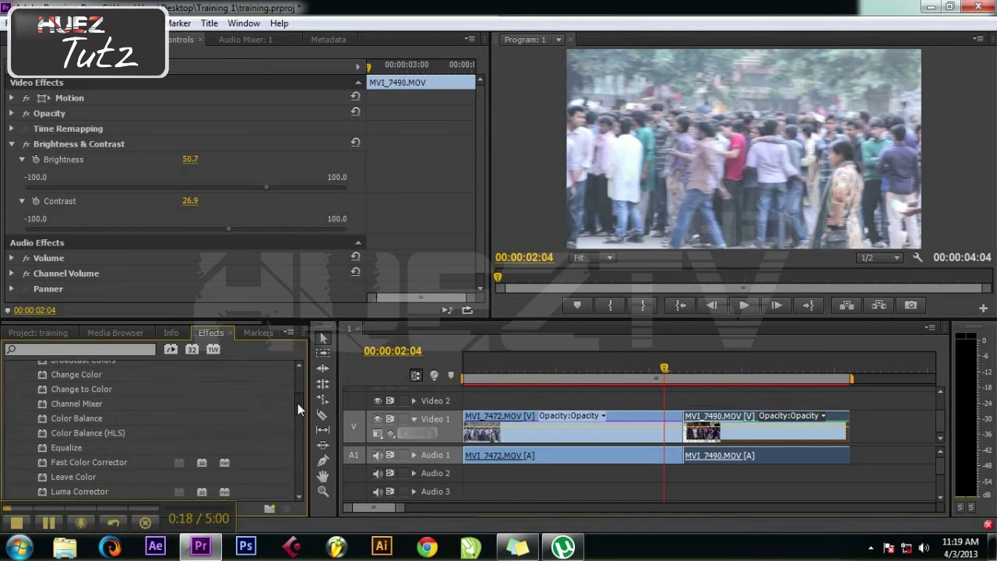
left_click(69, 400)
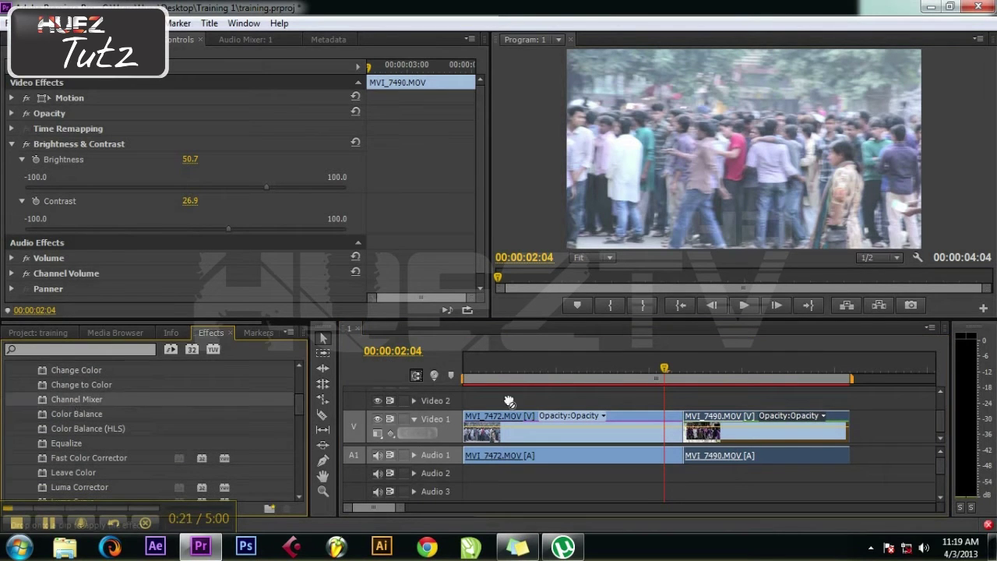
left_click_drag(67, 400, 645, 421)
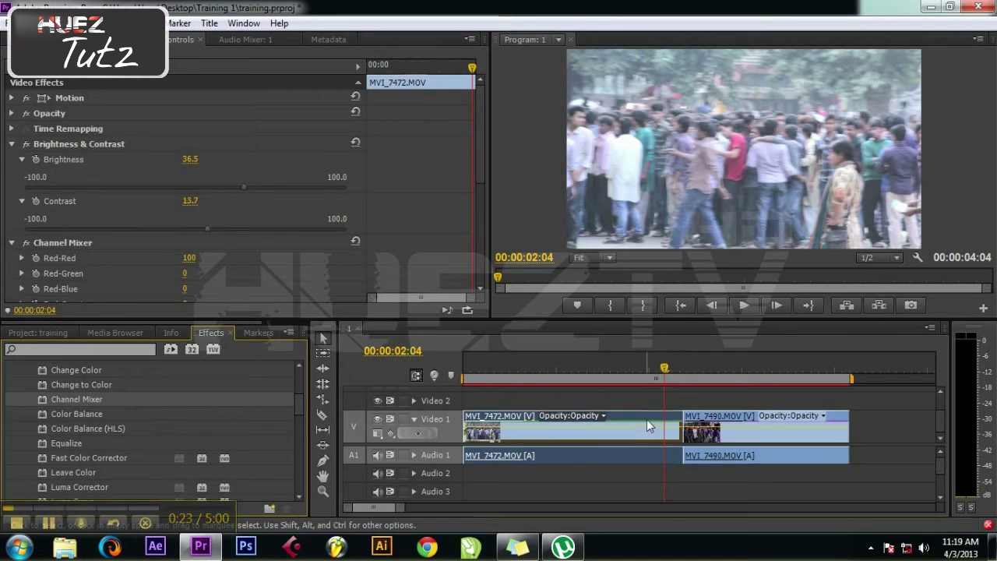
left_click(11, 144)
left_click(15, 160)
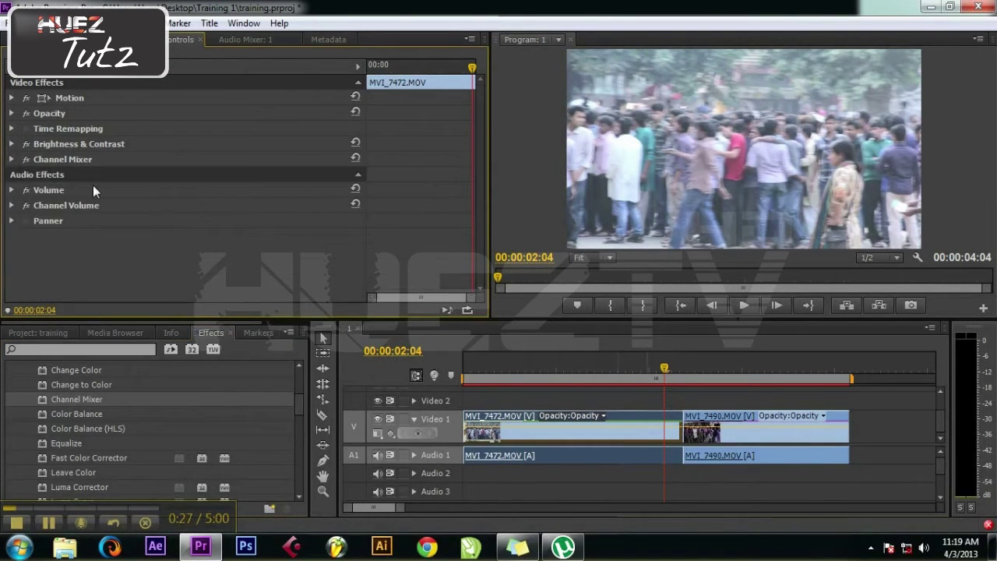
left_click(10, 160)
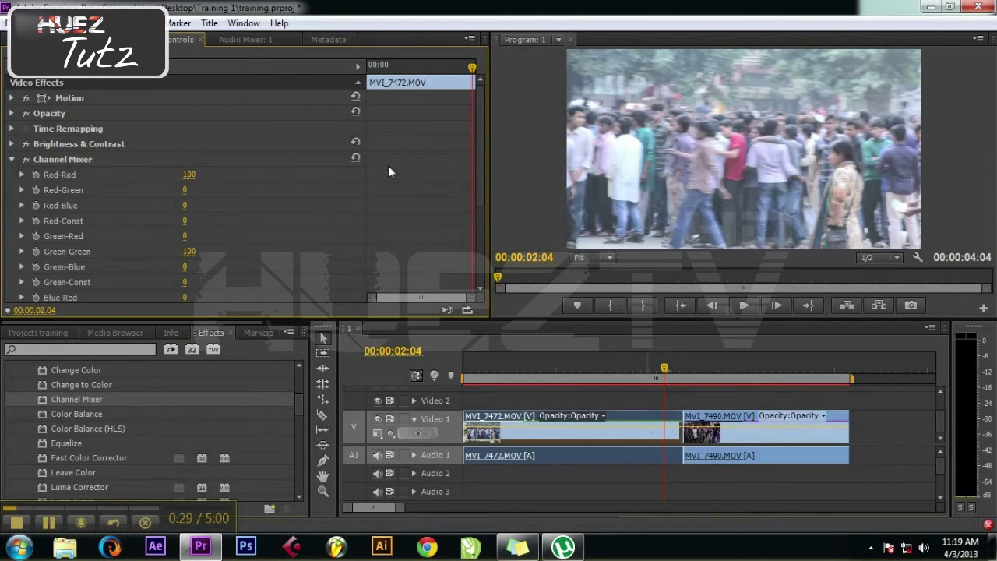
scroll(473, 160, "down", 3)
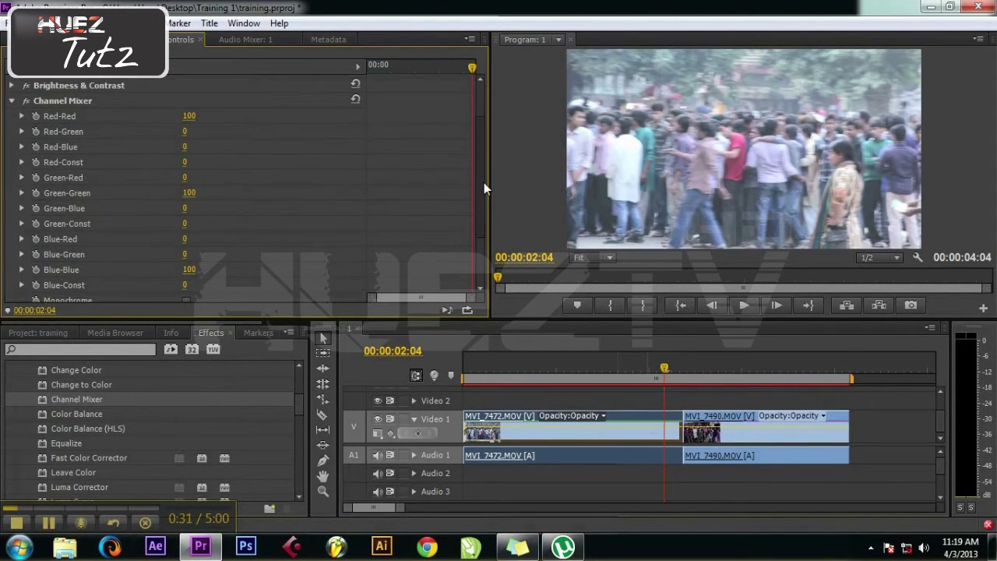
scroll(485, 187, "down", 1)
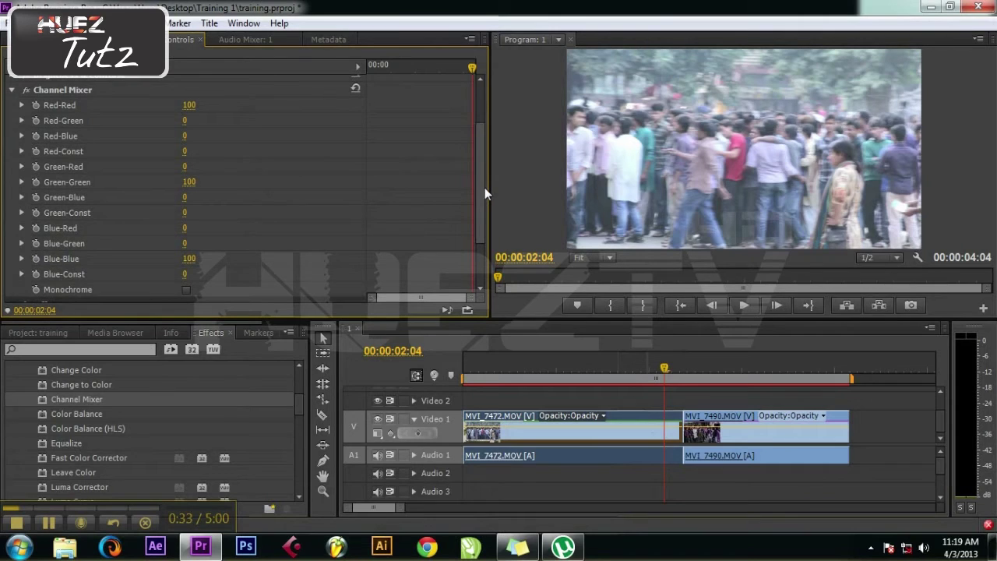
scroll(477, 195, "down", 1)
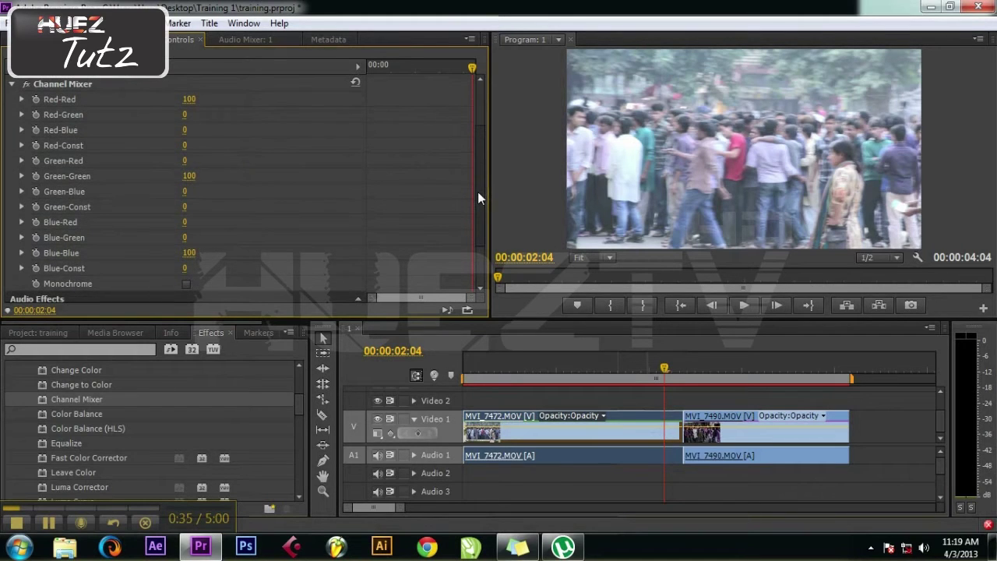
scroll(477, 193, "down", 1)
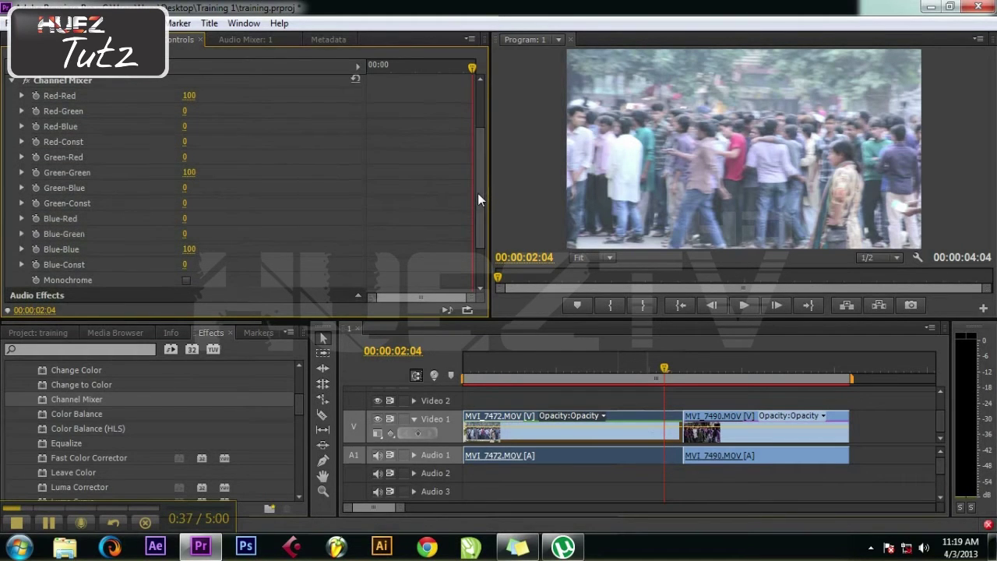
Raise the Channel Mixer's Red-Red value to about 114
left_click(22, 94)
left_click_drag(266, 124, 275, 125)
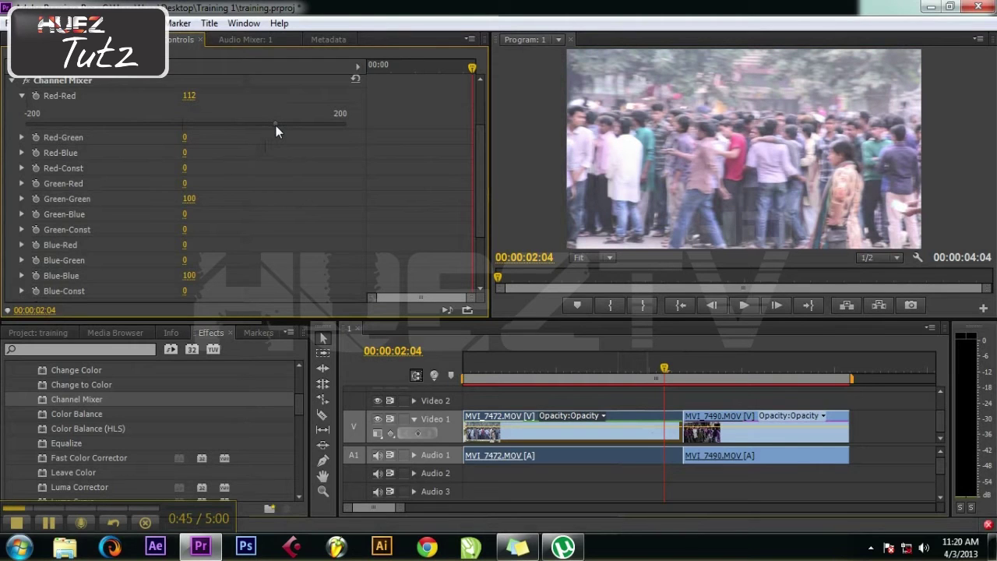
left_click_drag(279, 125, 263, 124)
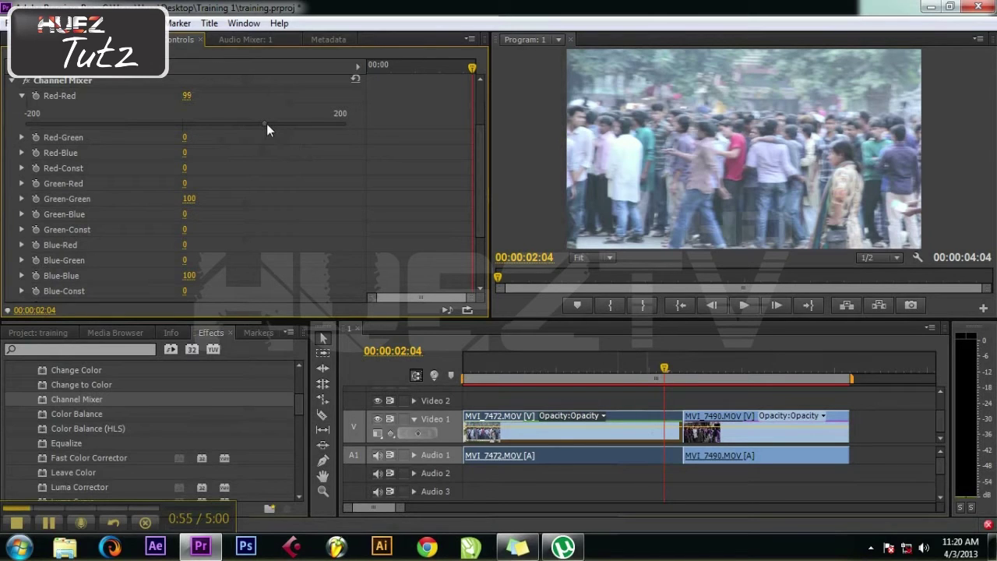
left_click_drag(266, 123, 276, 123)
Set Red-Green to -7, settle Red-Red at 115, and keep Red-Blue at 0
left_click(21, 137)
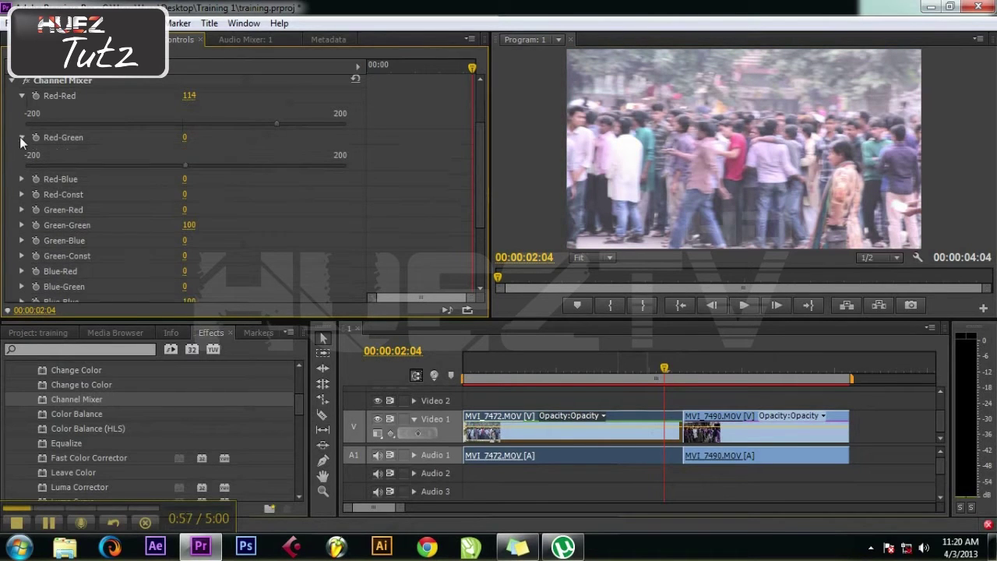
left_click_drag(185, 165, 180, 167)
left_click_drag(183, 164, 198, 169)
left_click_drag(196, 164, 180, 167)
left_click_drag(275, 125, 277, 125)
left_click(21, 179)
mouse_move(185, 208)
left_mouse_down()
mouse_move(197, 207)
mouse_move(185, 207)
left_mouse_up()
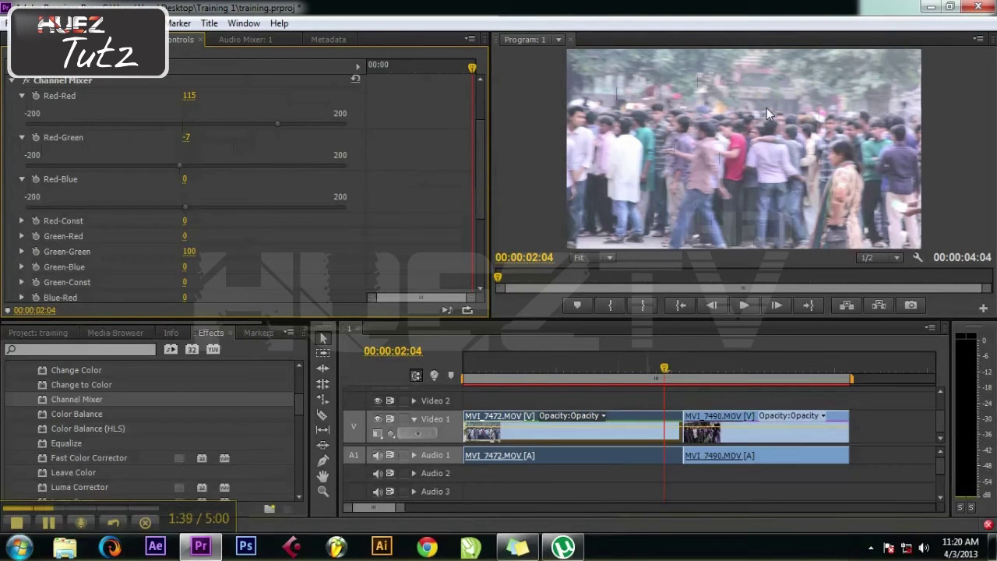
scroll(20, 142, "down", 3)
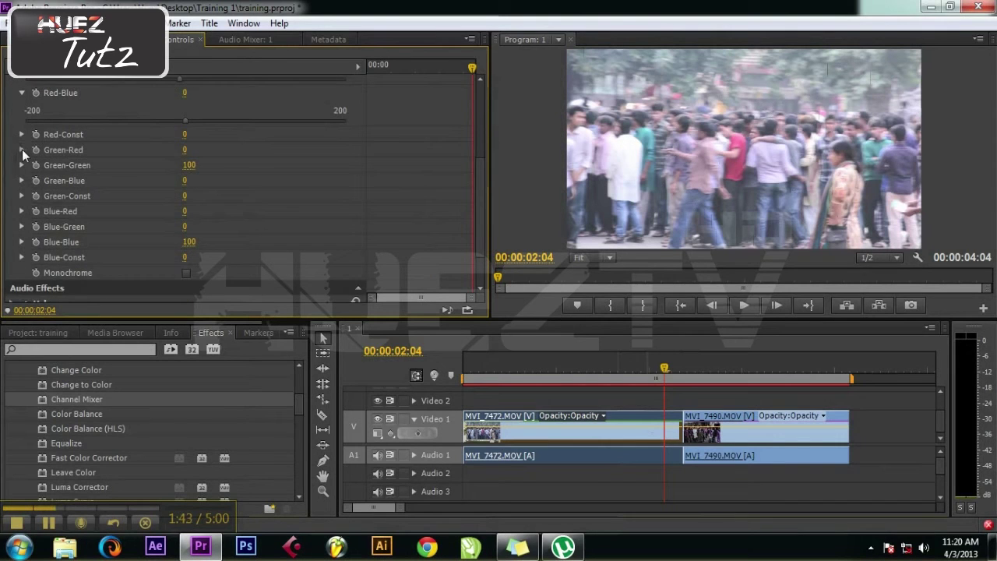
Set Green-Red to 23 and Green-Green to 104 in MVI_7472's Channel Mixer
left_click(22, 149)
left_click_drag(187, 179, 204, 180)
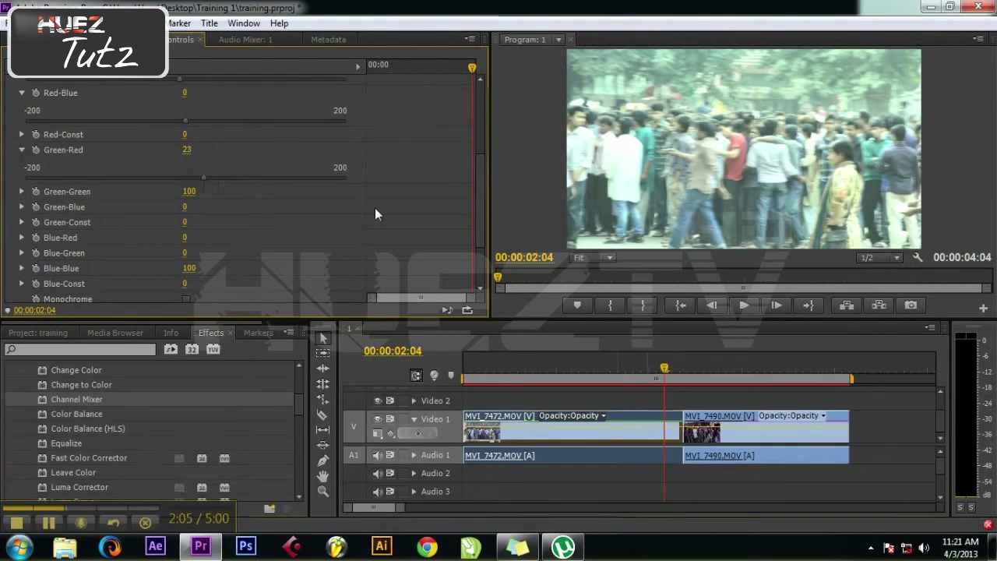
scroll(482, 207, "down", 2)
left_click(21, 155)
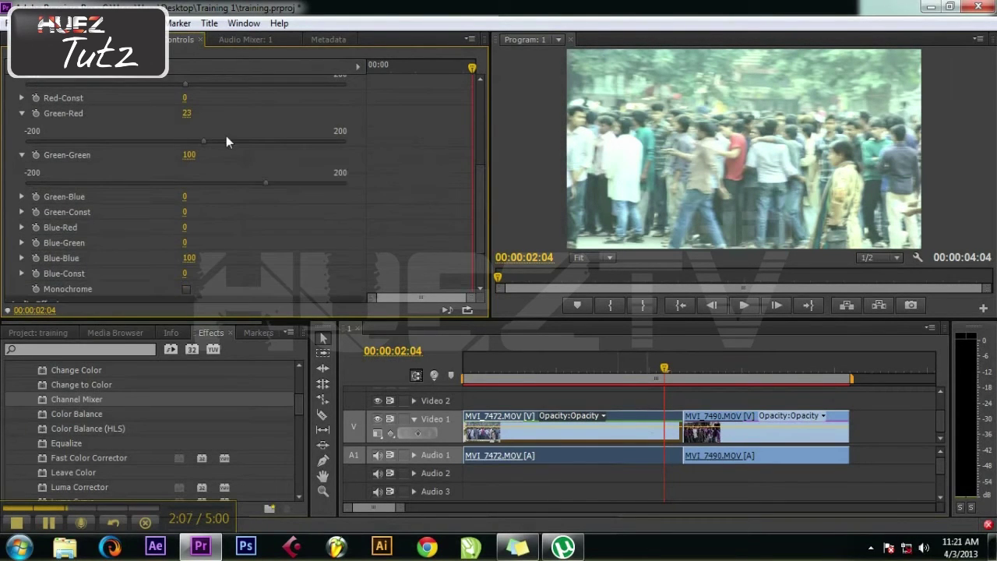
left_click_drag(266, 182, 259, 183)
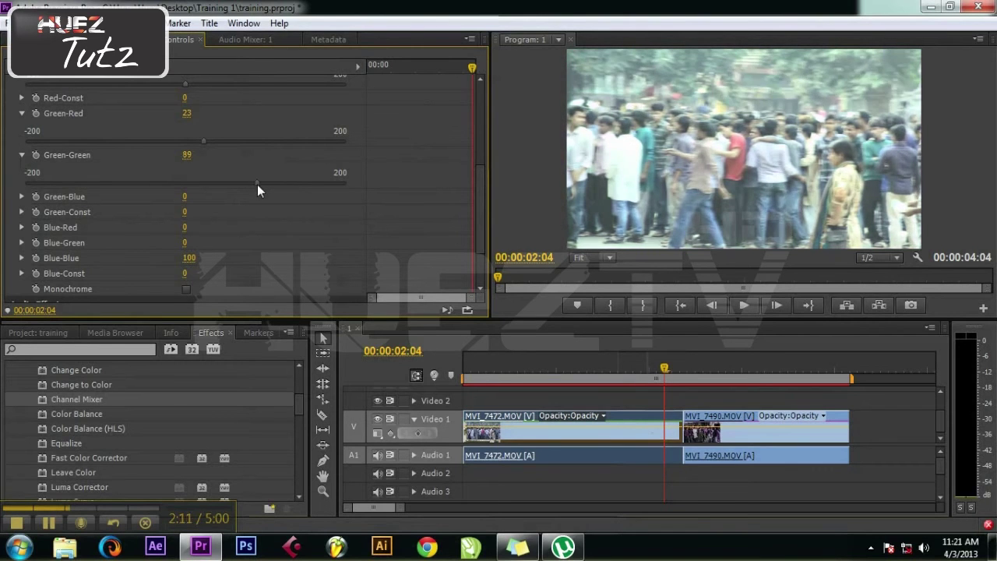
mouse_move(259, 183)
left_mouse_down()
mouse_move(224, 185)
mouse_move(264, 184)
left_mouse_up()
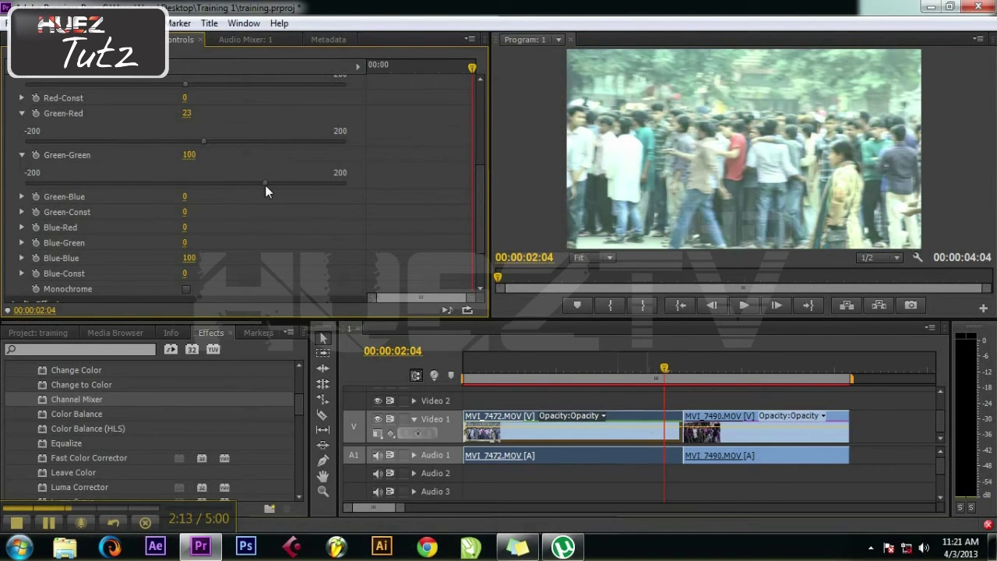
left_click_drag(267, 184, 267, 185)
Lower Green-Blue to -15
scroll(481, 188, "down", 2)
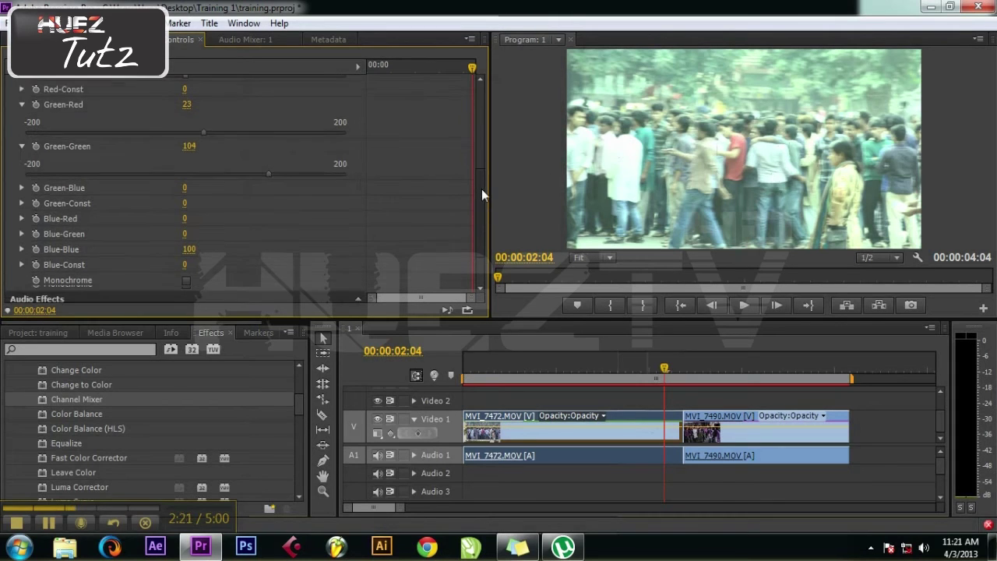
left_click(21, 165)
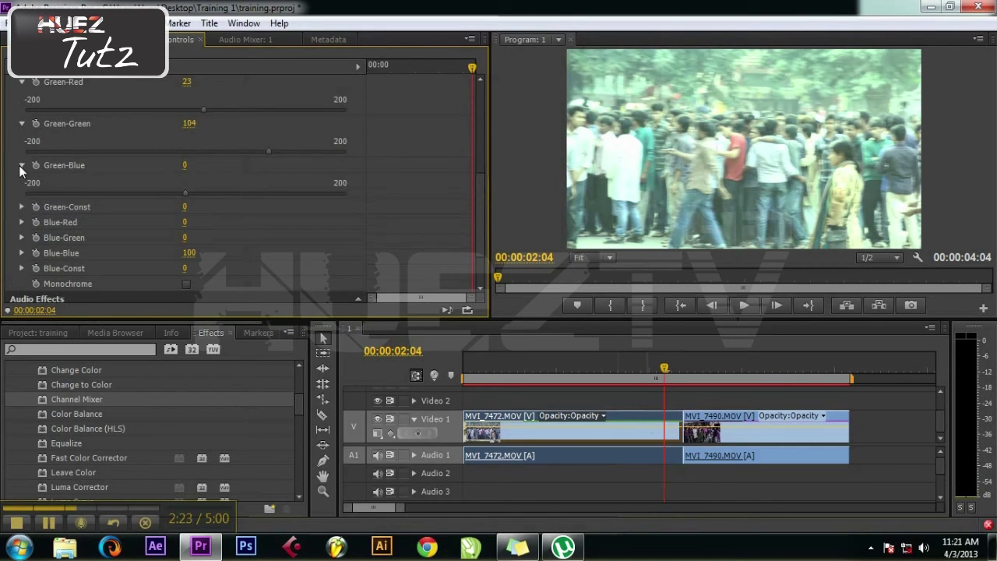
mouse_move(186, 194)
left_mouse_down()
mouse_move(198, 195)
mouse_move(170, 195)
left_mouse_up()
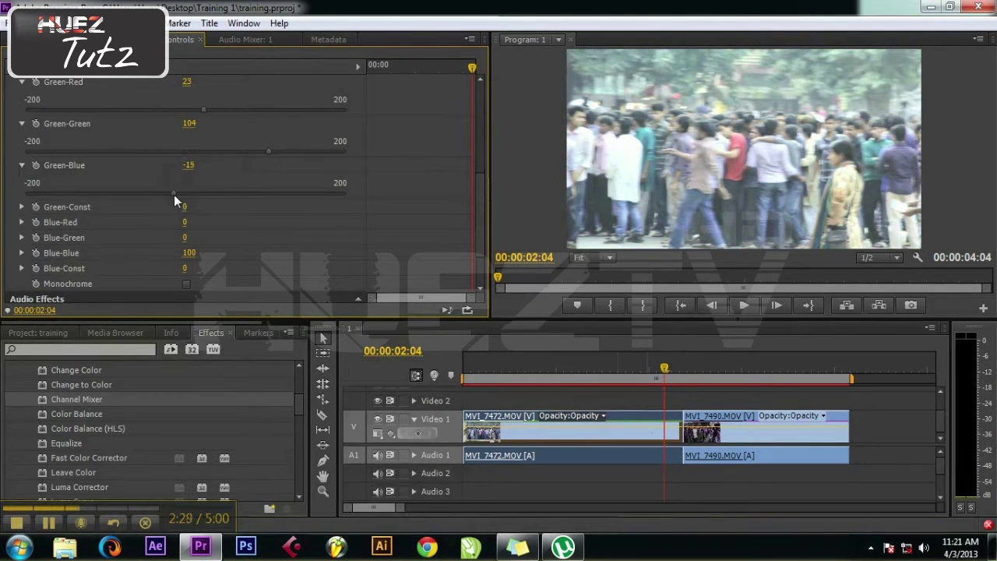
left_click(21, 206)
Set Green-Const to 6 and Blue-Red to -6, leaving Blue-Blue at 100
scroll(479, 206, "down", 3)
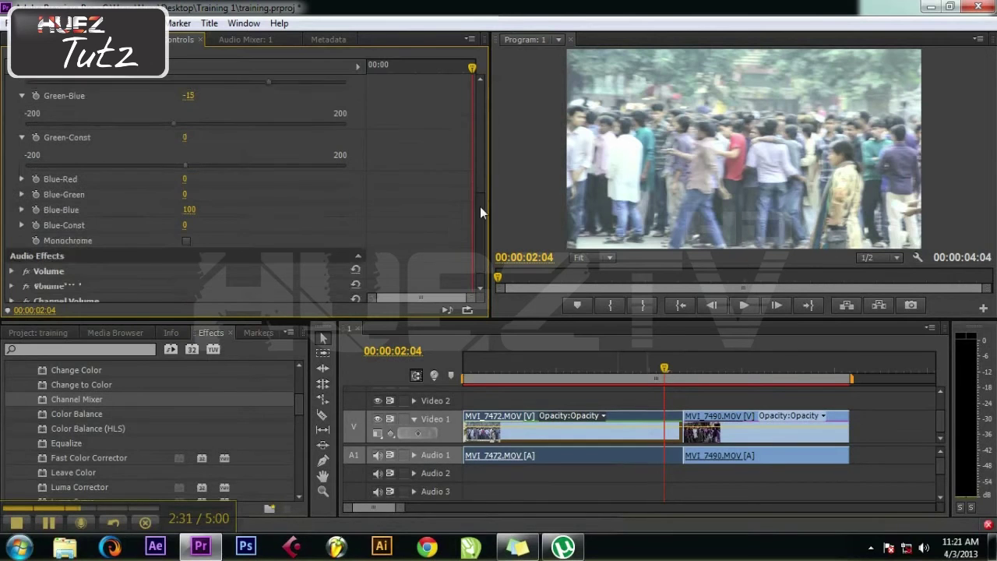
left_click_drag(193, 150, 191, 151)
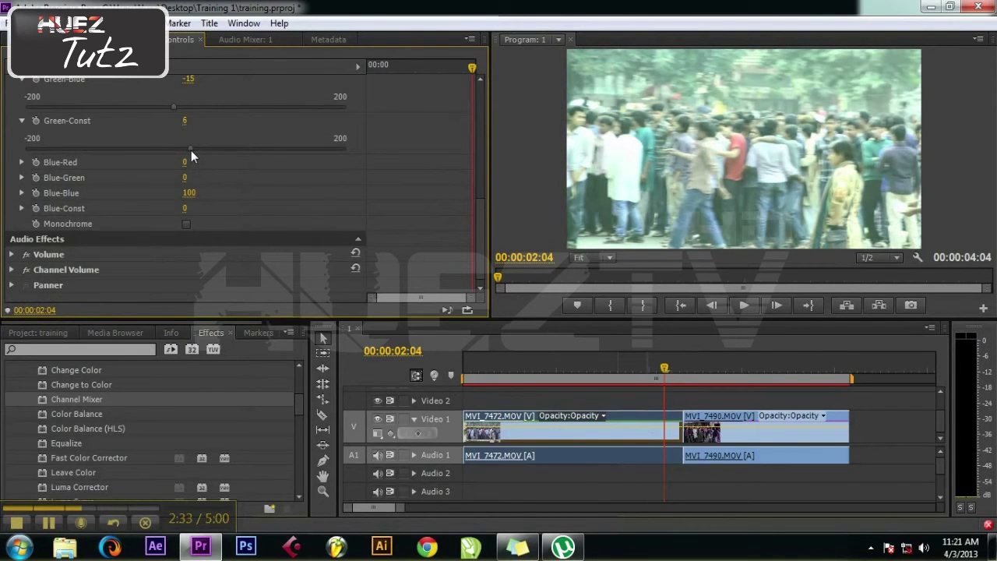
left_click(21, 162)
left_click_drag(186, 190, 194, 192)
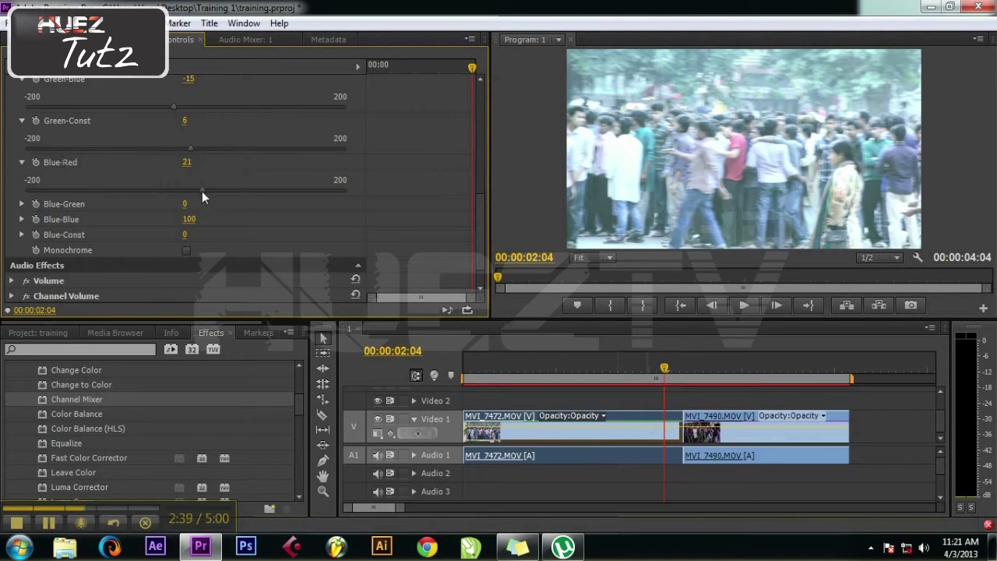
mouse_move(220, 196)
left_mouse_down()
mouse_move(229, 196)
mouse_move(158, 191)
mouse_move(180, 193)
left_mouse_up()
scroll(479, 218, "down", 1)
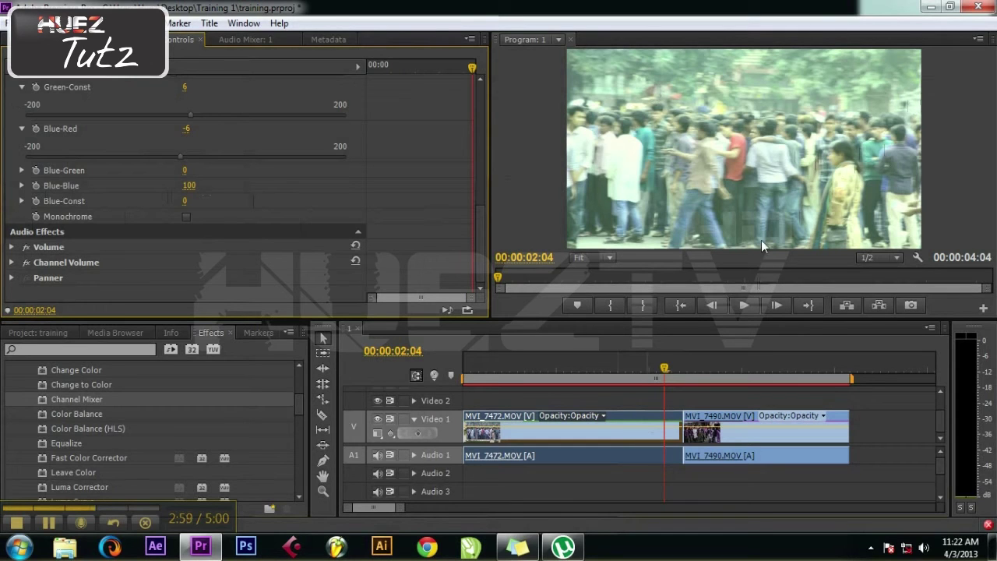
left_click_drag(480, 235, 500, 145)
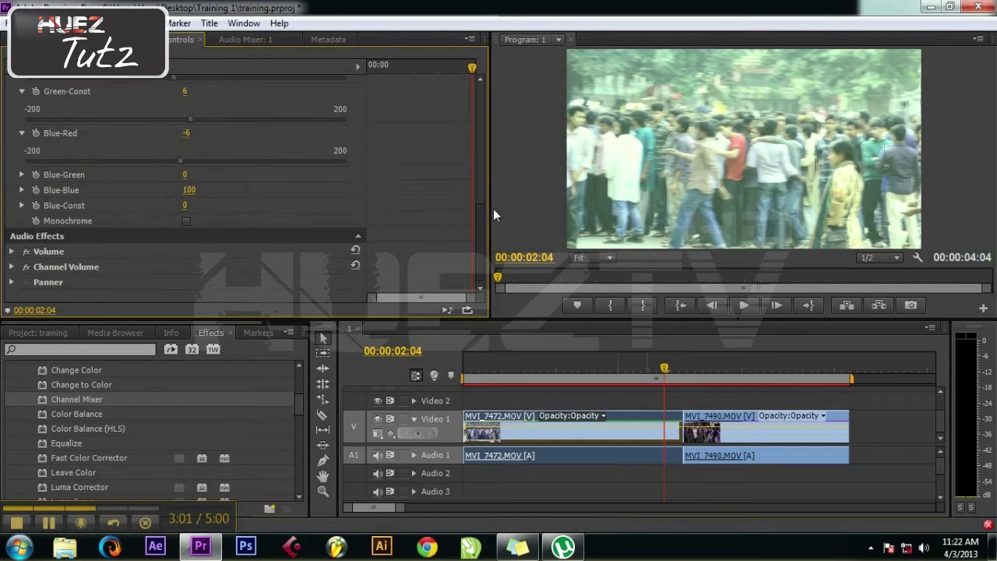
scroll(32, 102, "up", 3)
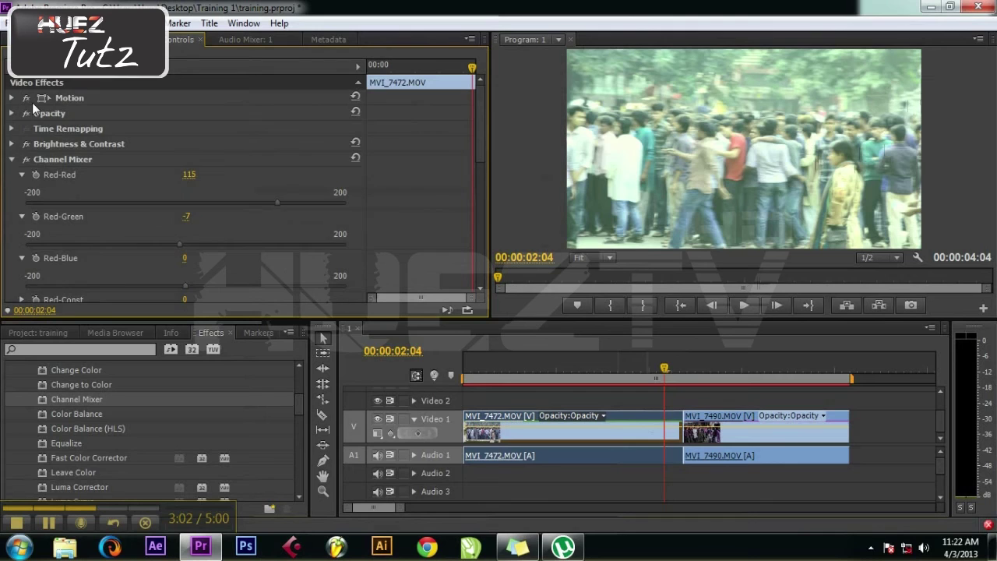
Collapse Channel Mixer, maximize the Program Monitor, then restore it to normal frame size
left_click(10, 159)
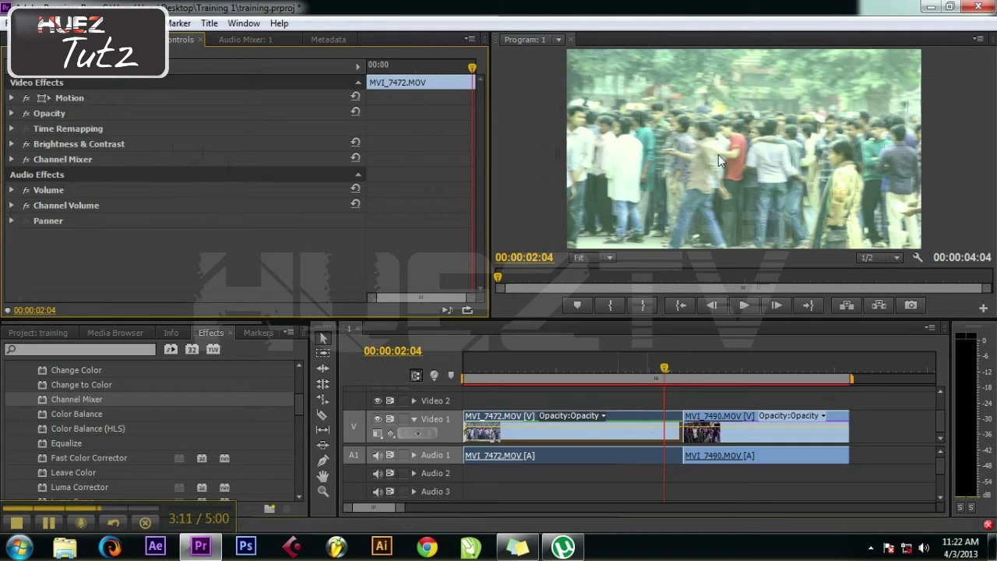
left_click(977, 39)
left_click(833, 73)
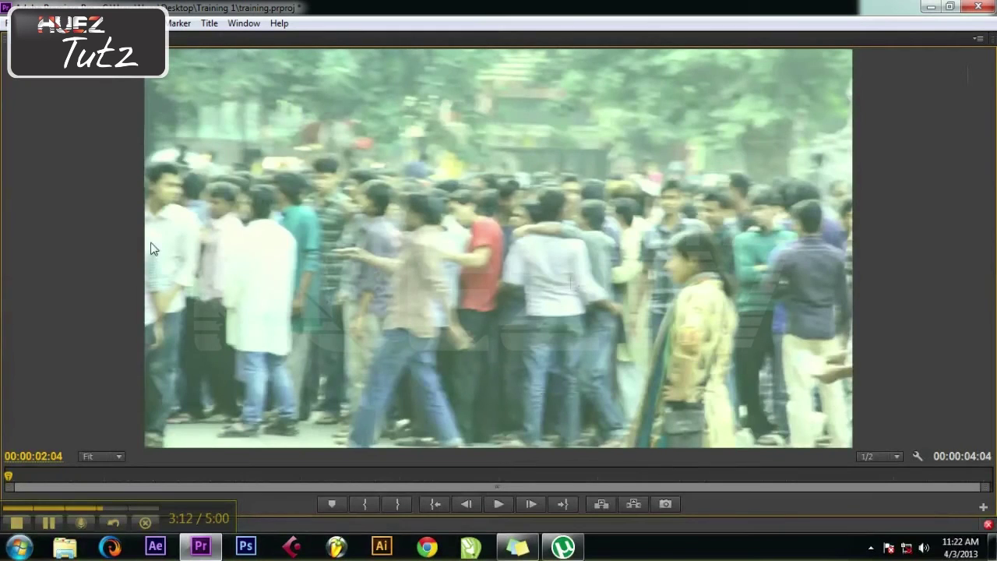
right_click(970, 67)
left_click(896, 74)
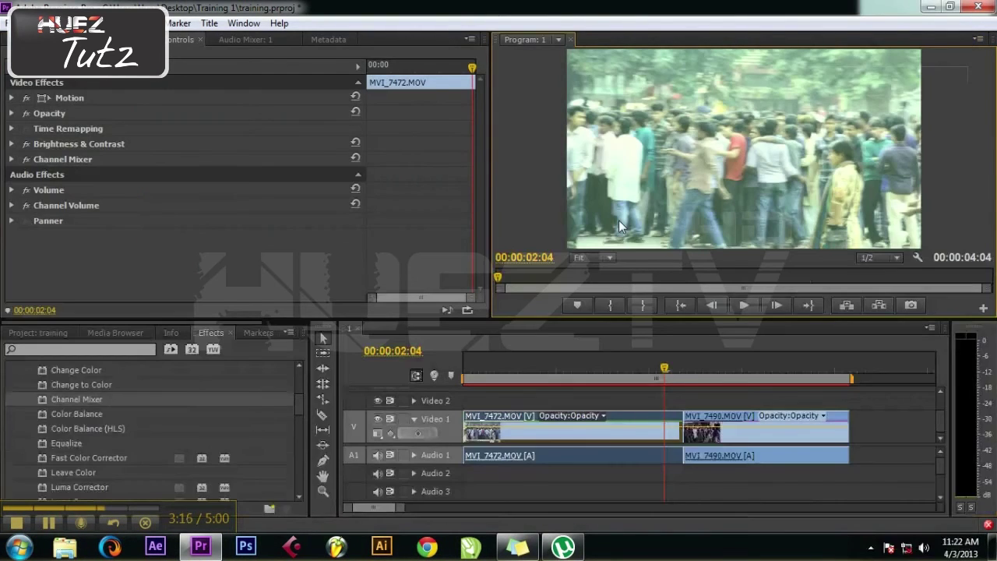
left_click(12, 145)
Lower MVI_7472's Brightness to 20.1 and set Contrast to 12.3
left_click(12, 144)
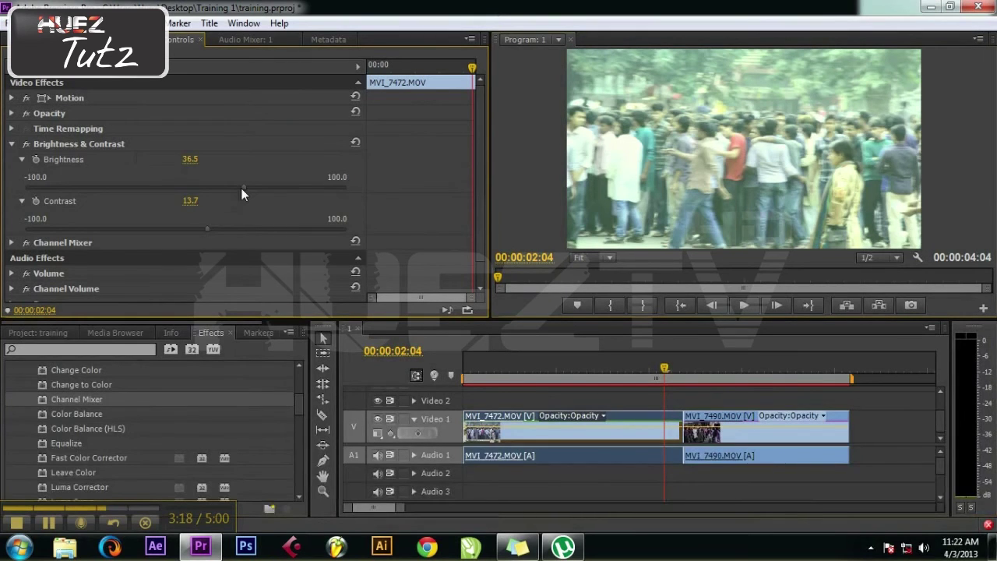
left_click_drag(242, 190, 217, 196)
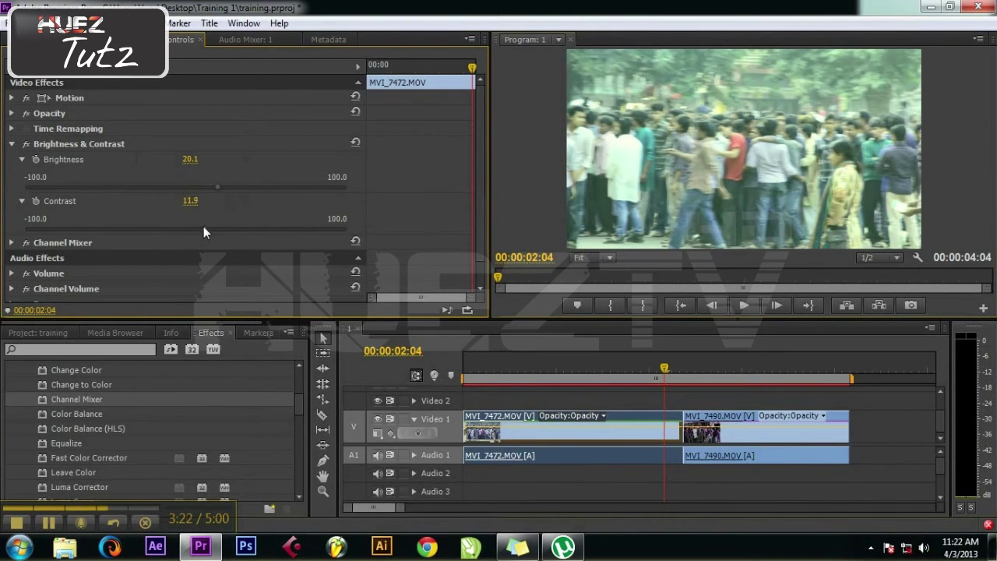
left_click_drag(201, 228, 205, 228)
right_click(891, 48)
left_click(877, 76)
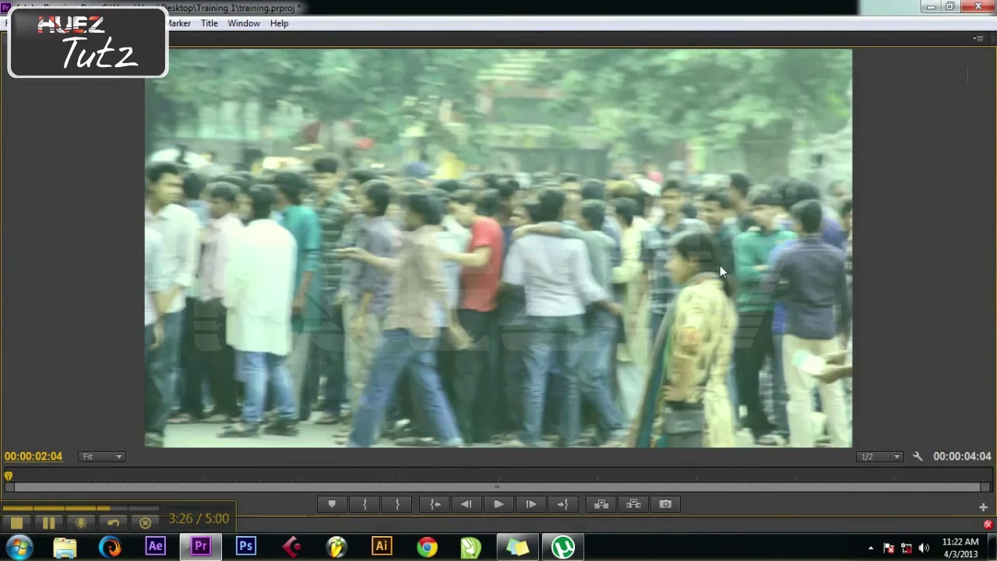
left_click(497, 505)
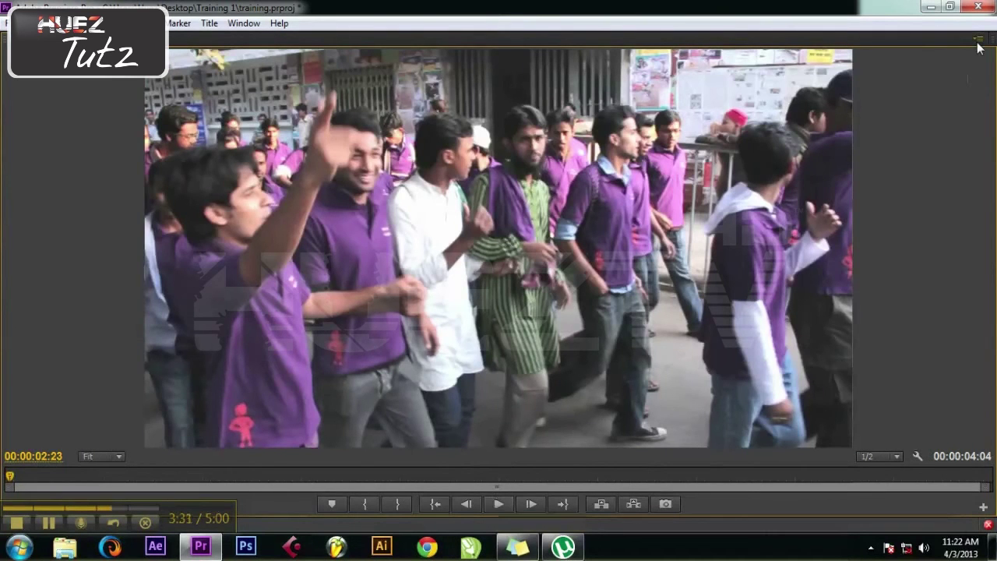
key("grave")
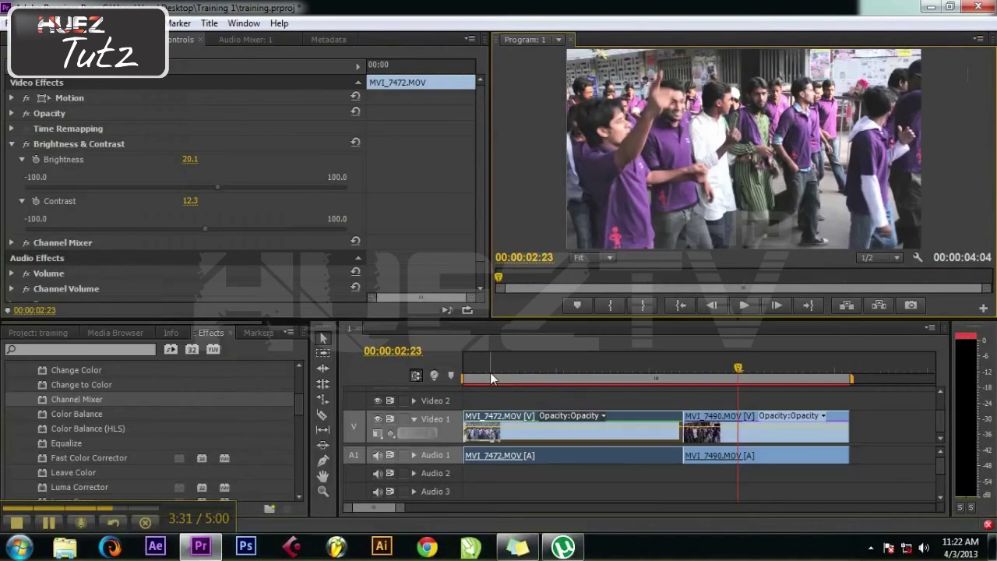
key("Home")
left_click(745, 306)
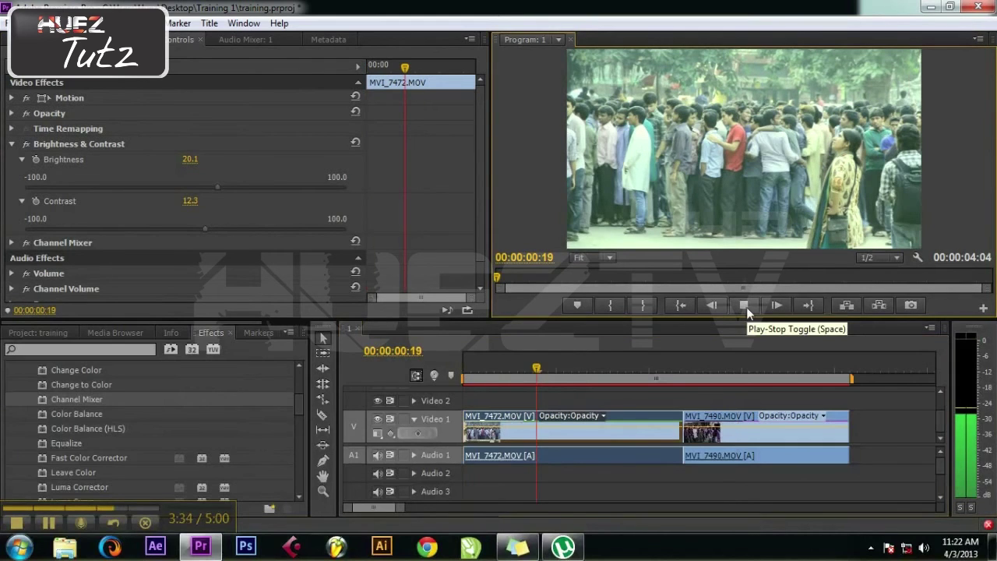
left_click(746, 307)
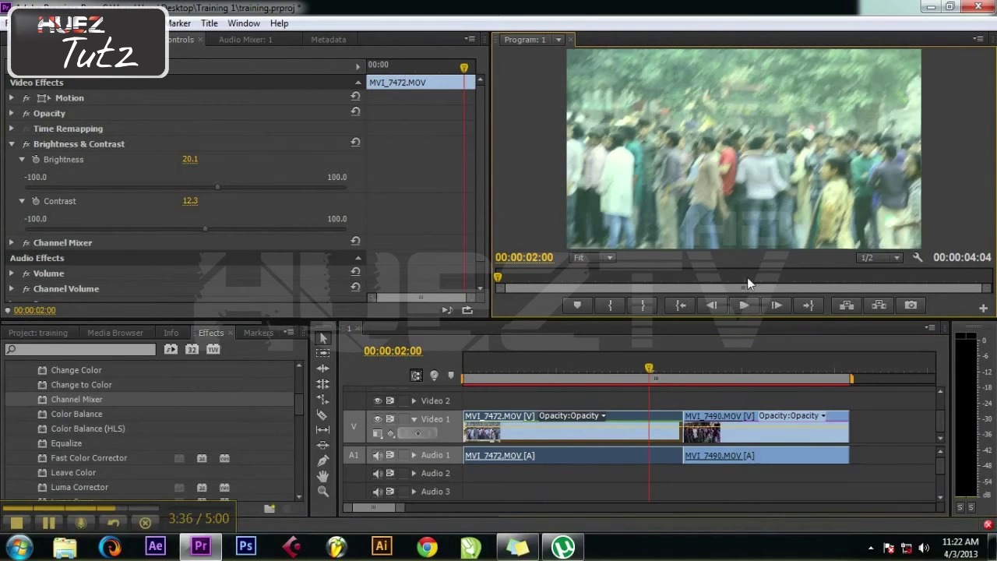
left_click(521, 367)
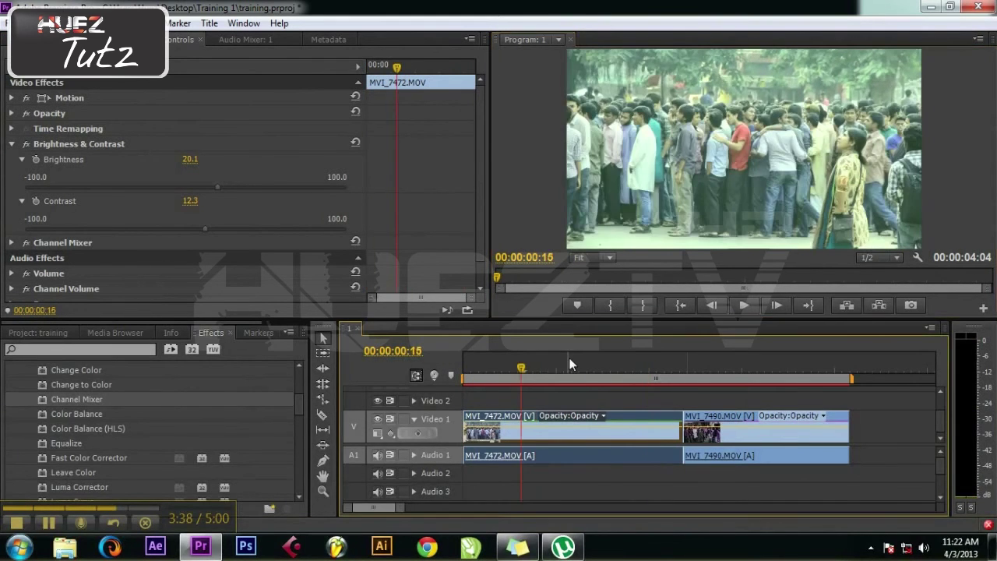
left_click(11, 143)
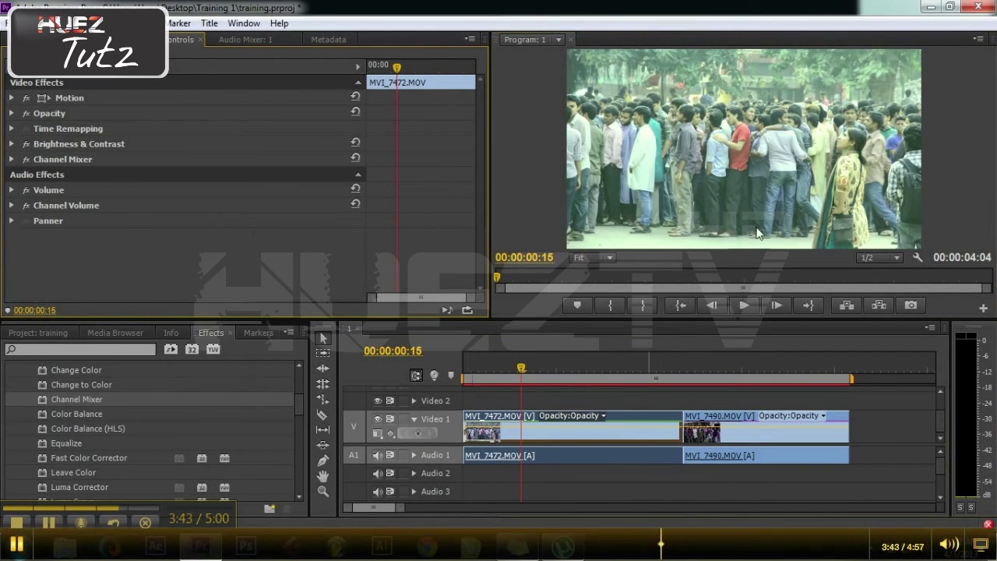
Select MVI_7472's Brightness & Contrast and Channel Mixer effects together and copy them
left_click(72, 142)
left_click(69, 158, "ctrl")
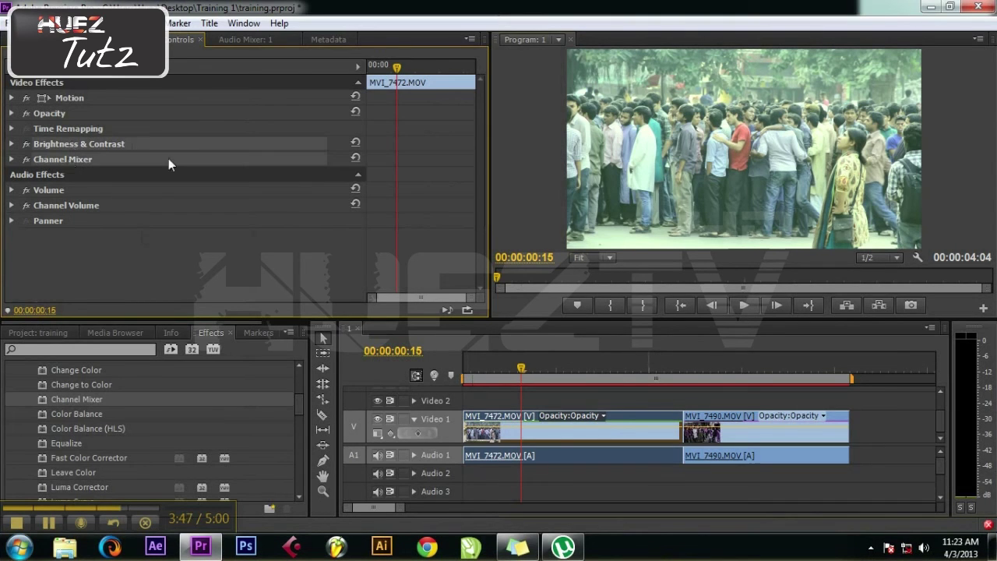
left_click(132, 259)
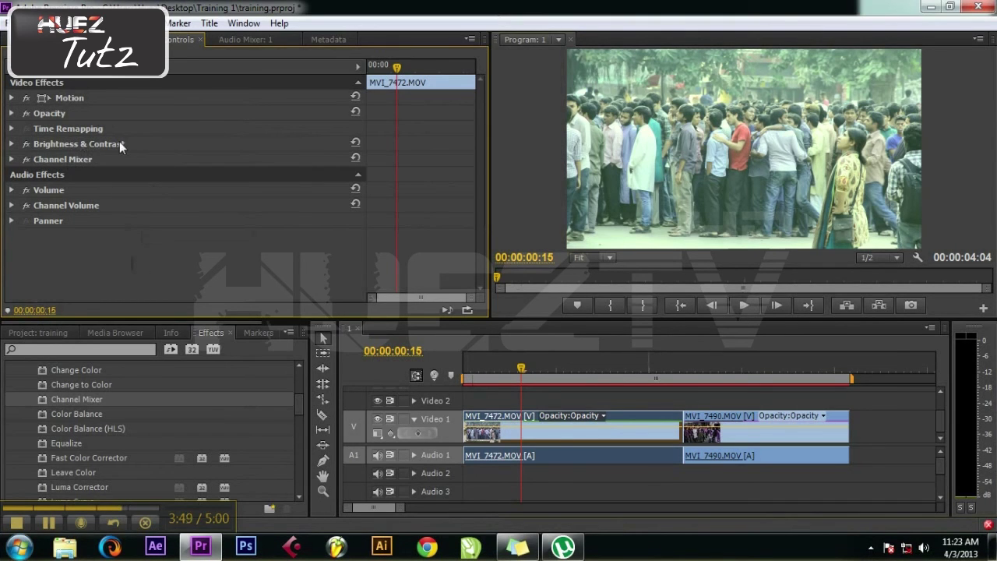
left_click(148, 144)
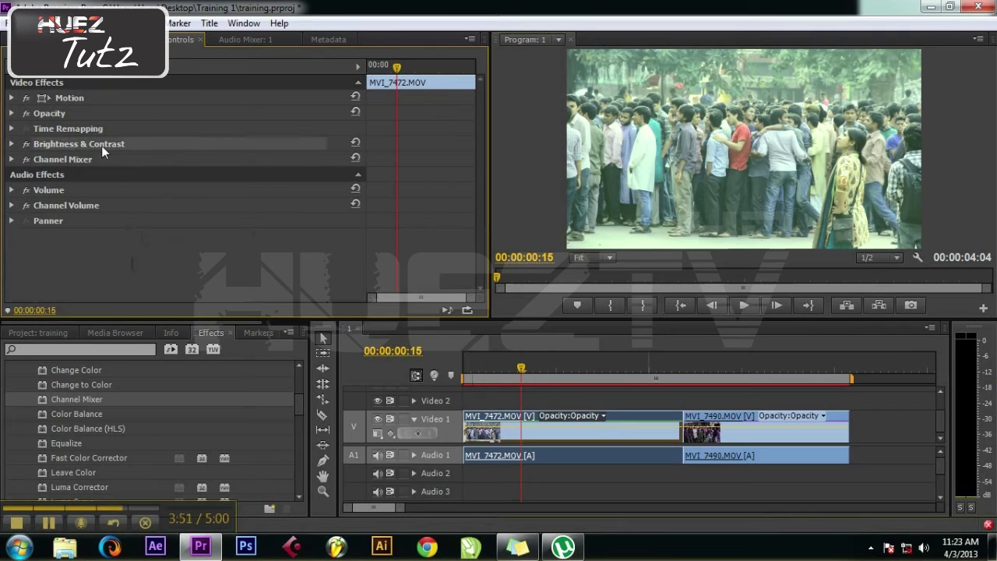
left_click(116, 158, "ctrl")
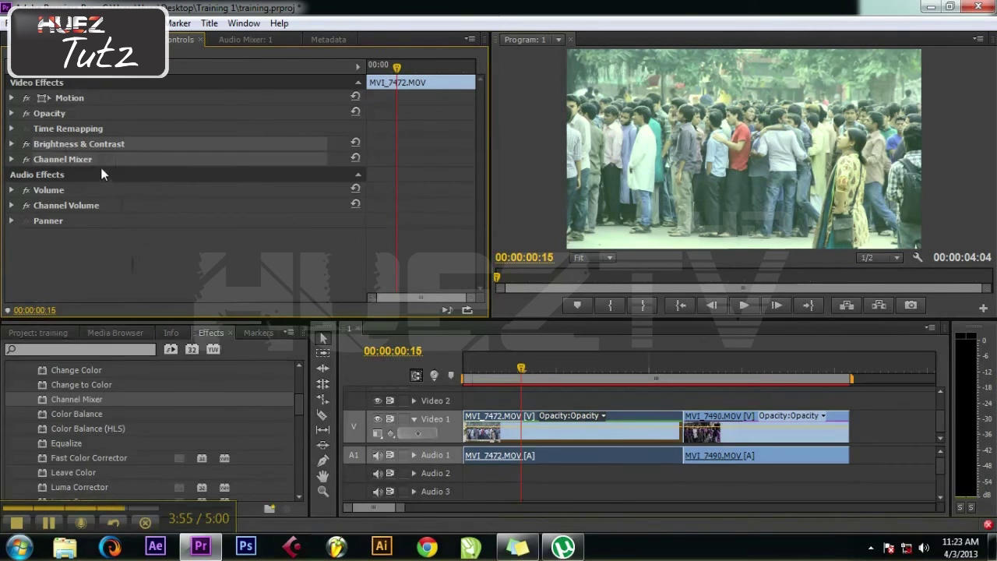
right_click(102, 160)
left_click(131, 229)
Select MVI_7490, delete its old Brightness & Contrast effect, and focus the timeline for pasting
left_click(737, 372)
left_click(725, 418)
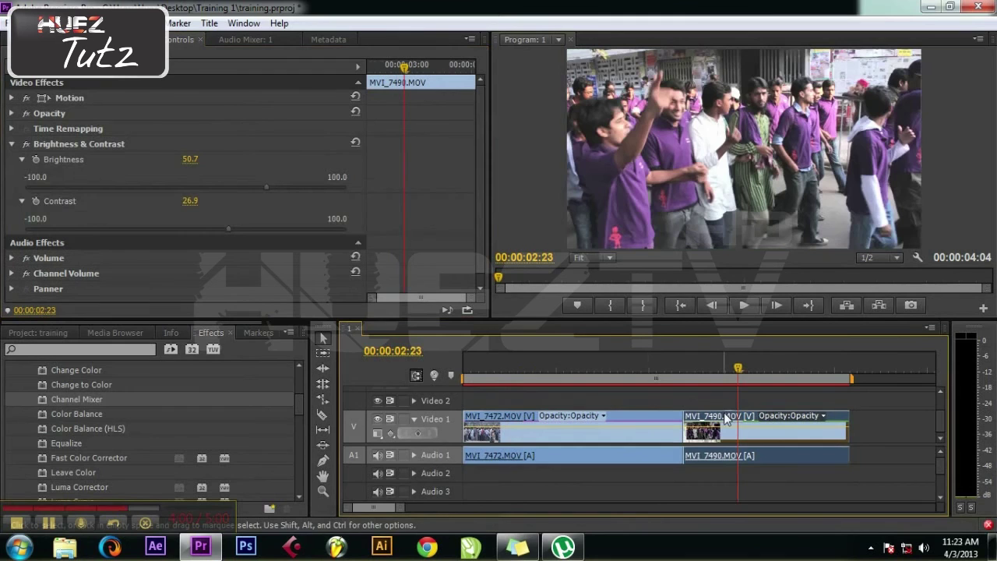
left_click(64, 151)
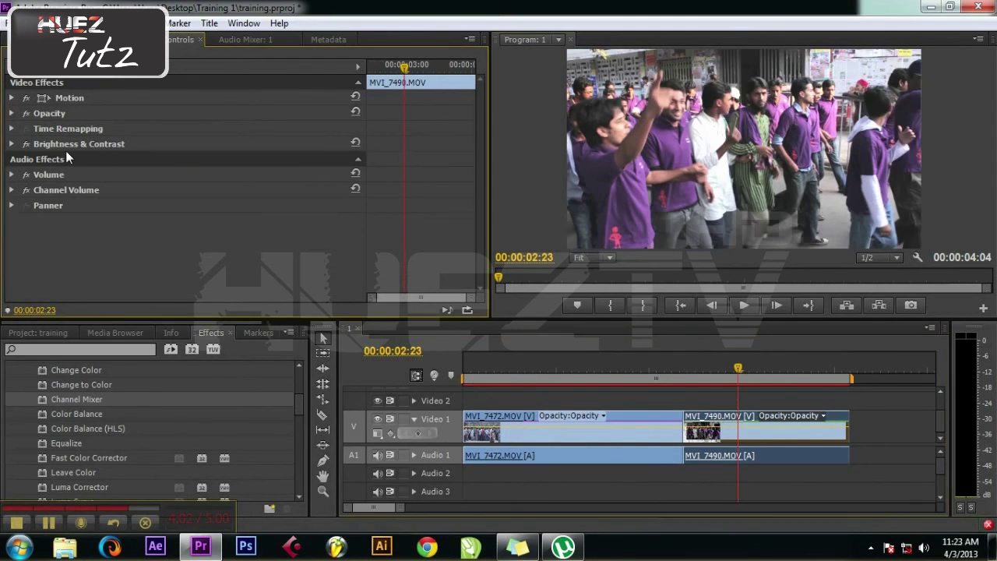
left_click(115, 148)
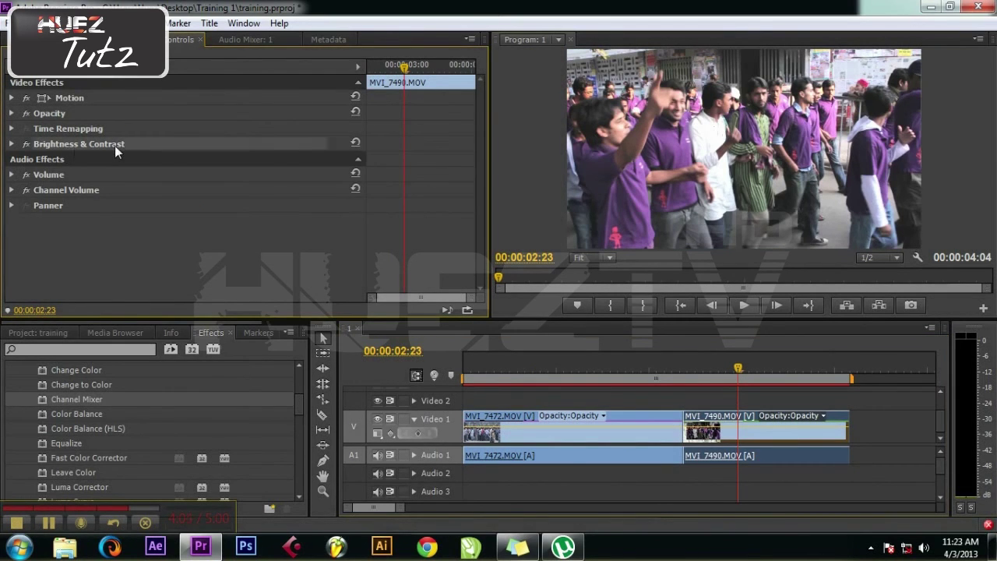
key("Delete")
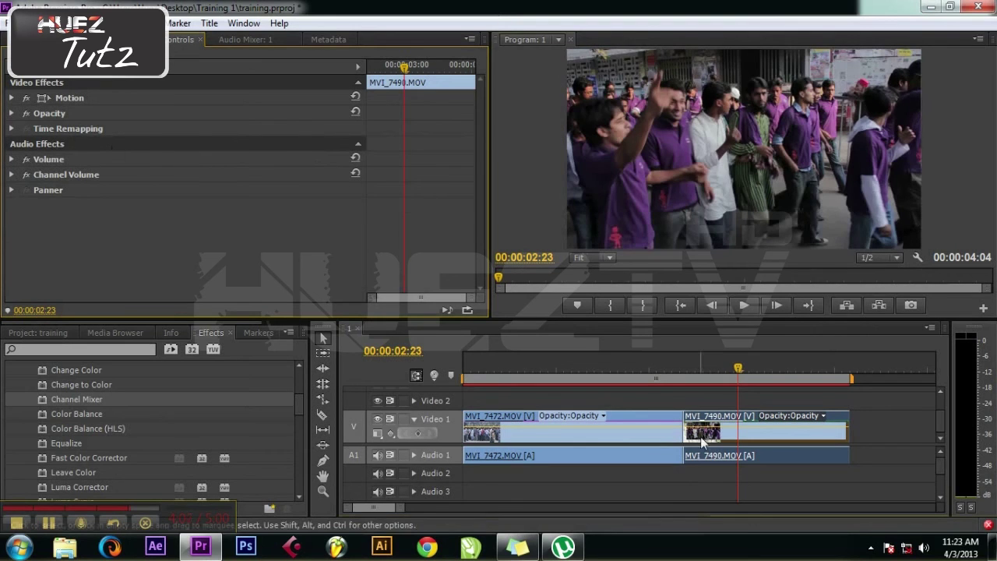
left_click(700, 436)
key("ctrl+z")
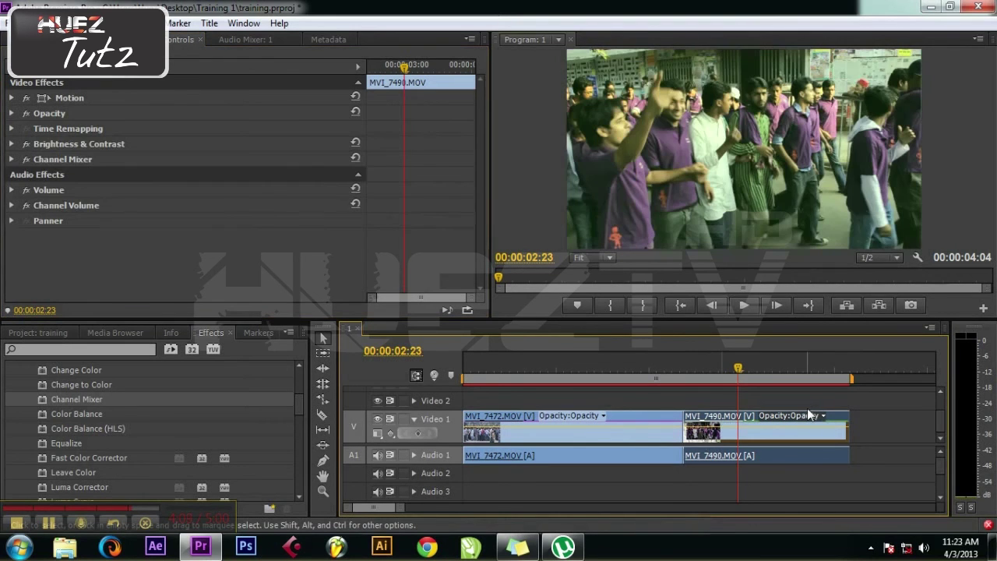
left_click(630, 364)
left_click(719, 363)
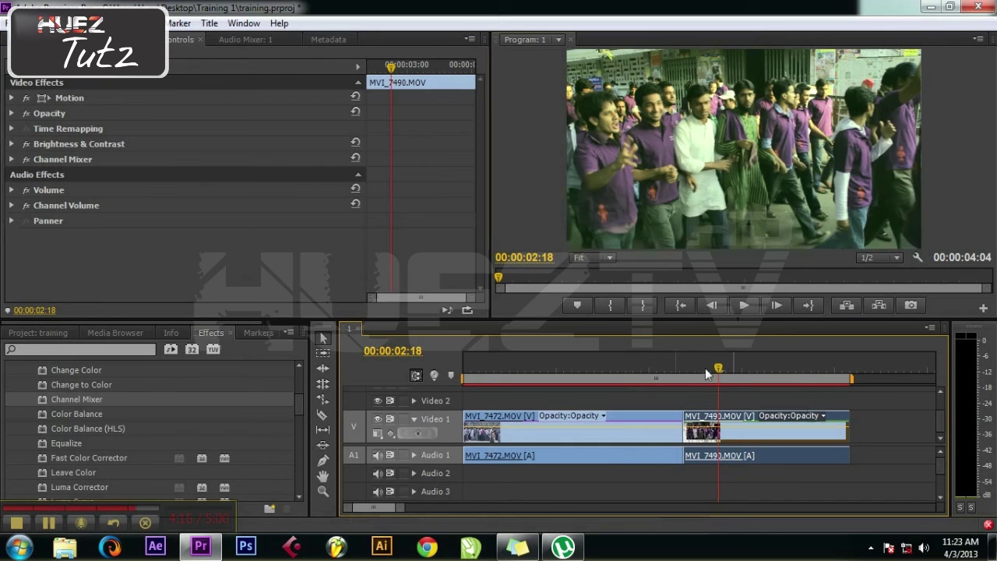
left_click(602, 367)
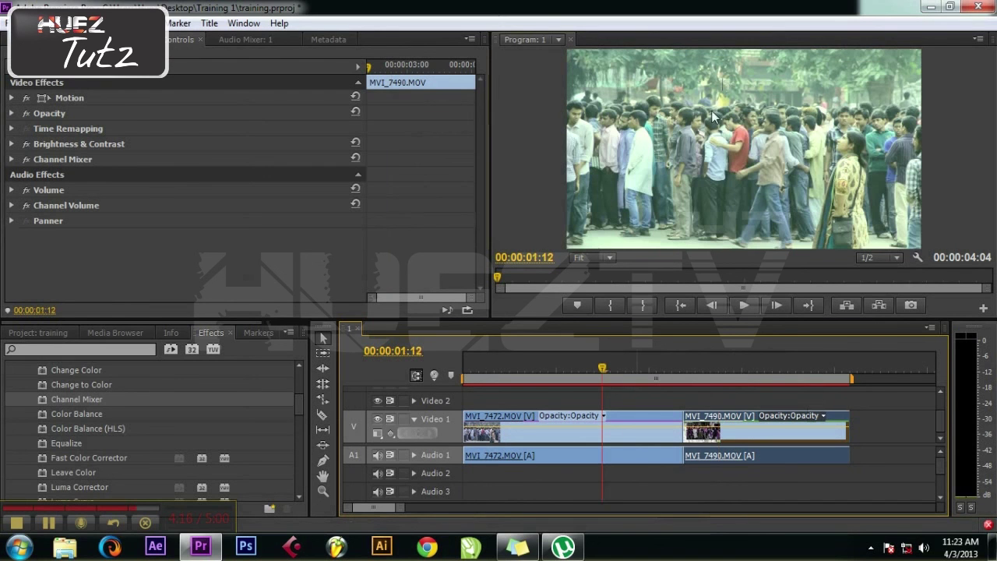
left_click(722, 370)
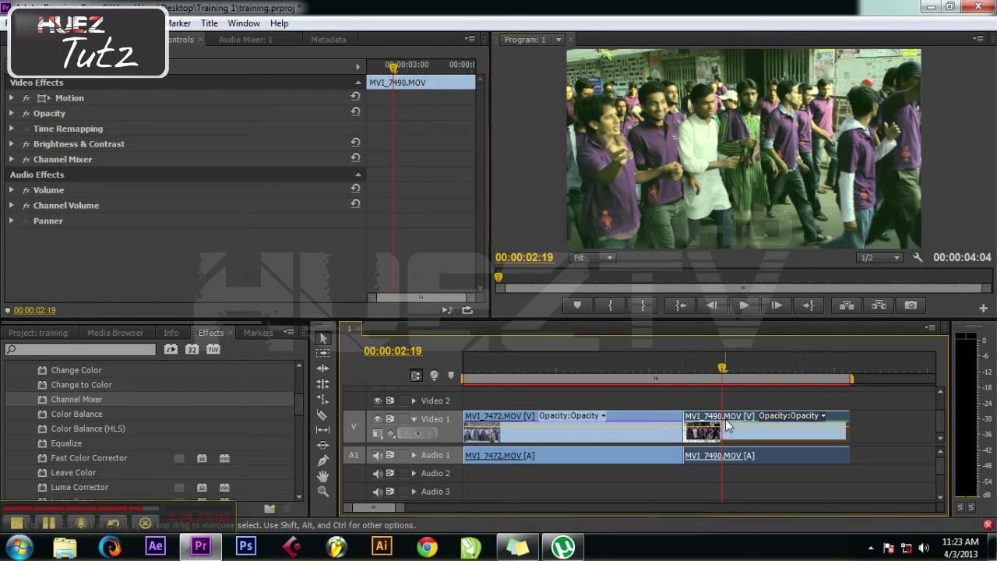
Expand MVI_7490's Channel Mixer, trial Green-Green at 93, then undo back to 104
left_click(13, 161)
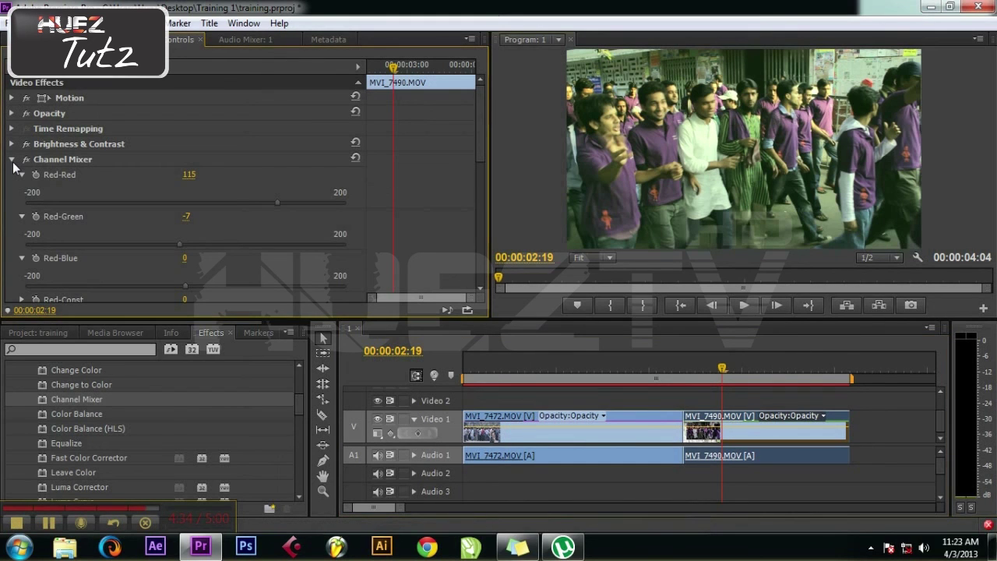
scroll(477, 160, "down", 4)
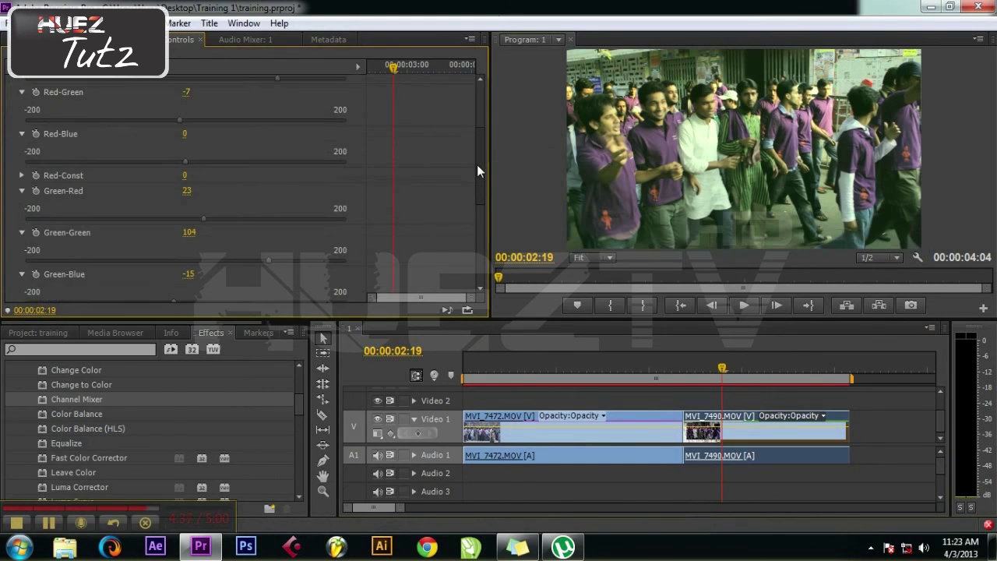
scroll(477, 165, "down", 1)
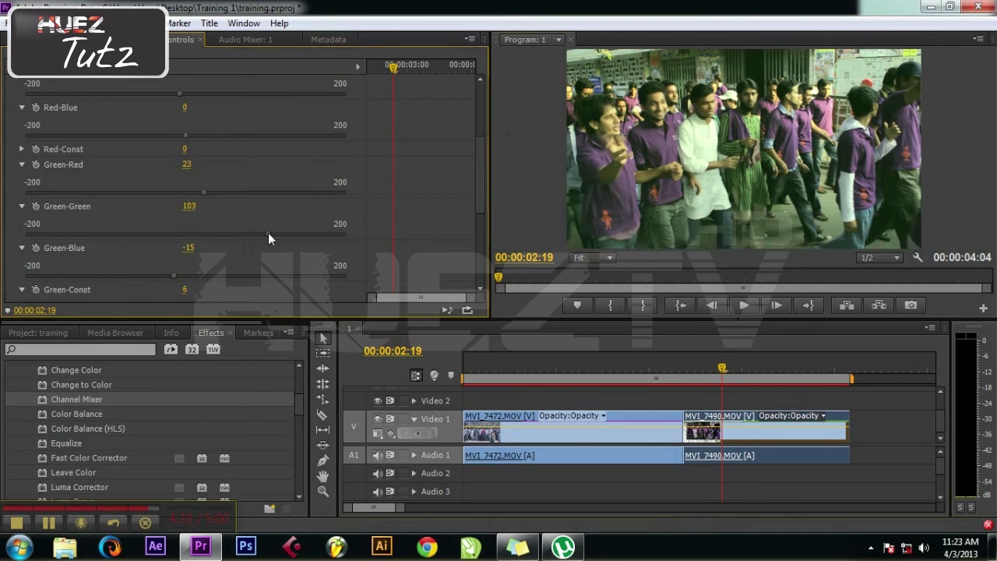
left_click_drag(269, 232, 257, 232)
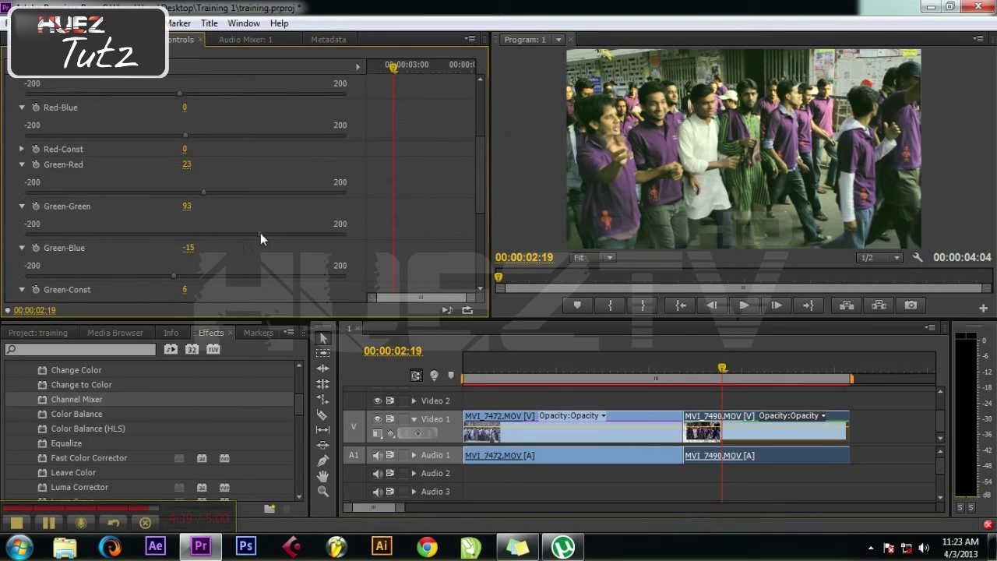
left_click(745, 366)
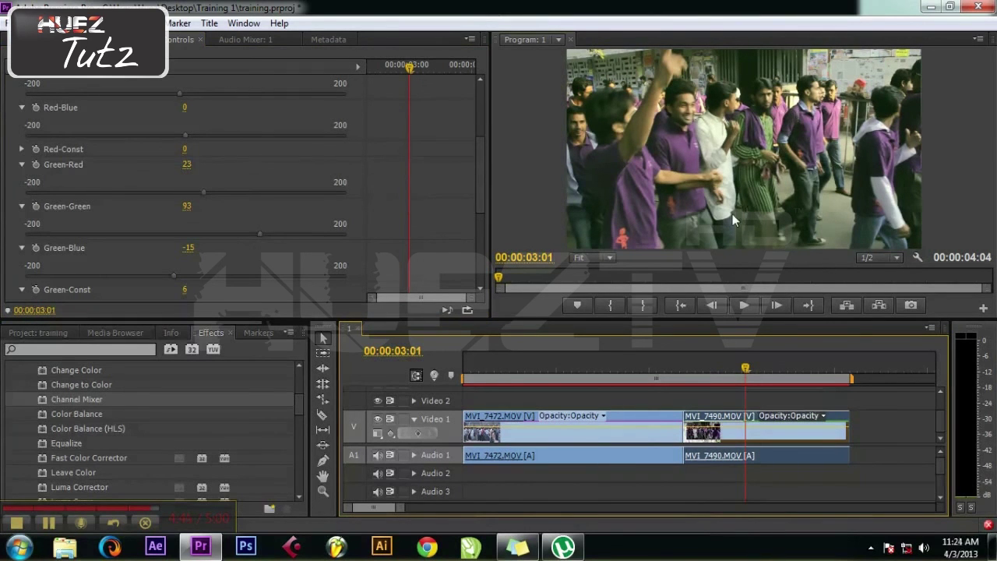
key("ctrl+z")
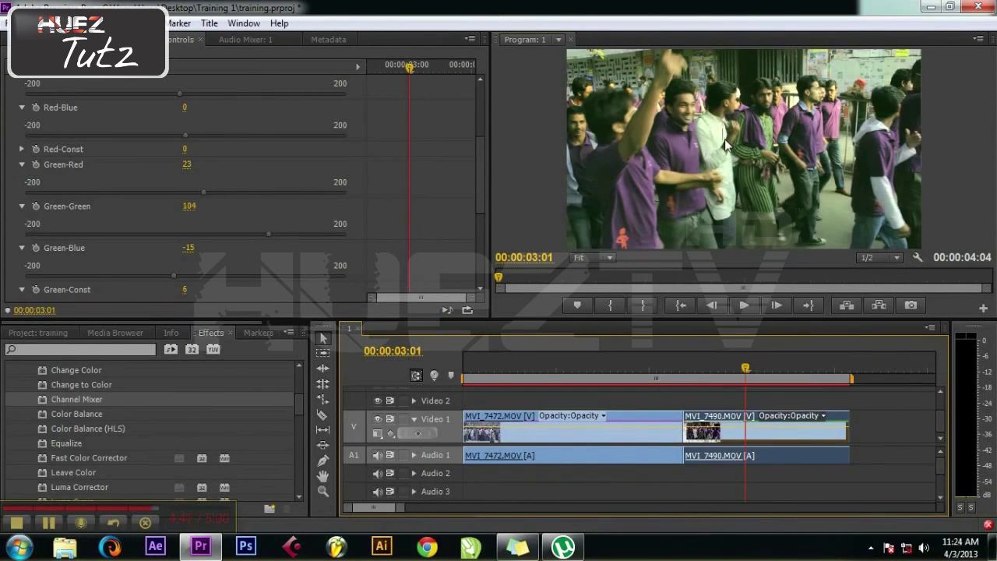
left_click_drag(481, 194, 477, 210)
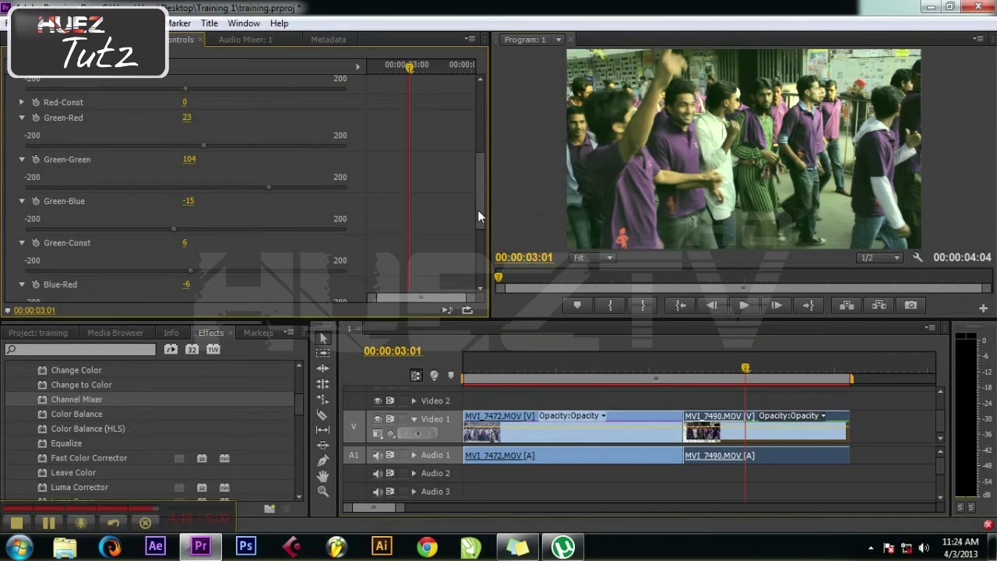